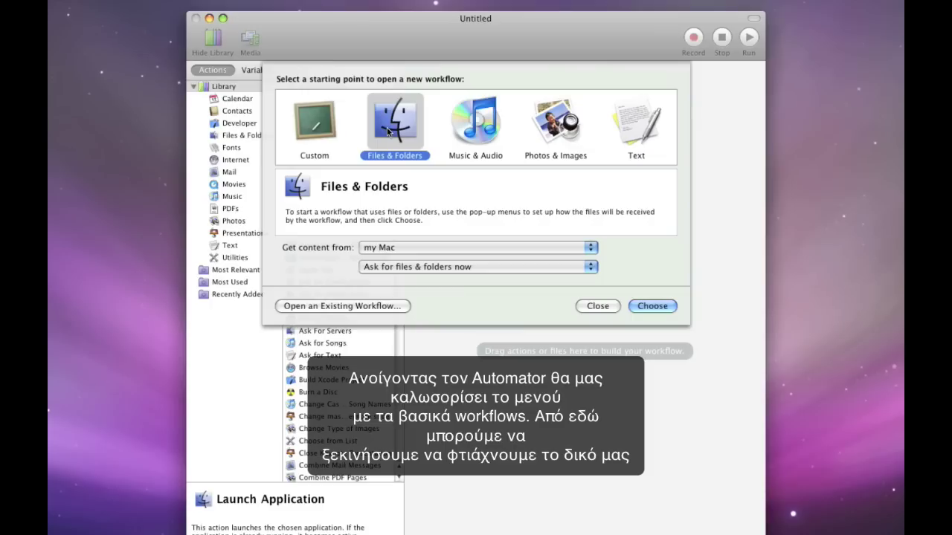
Preview the Music & Audio, Photos & Images and Text starting points for a new workflow
left_click(482, 133)
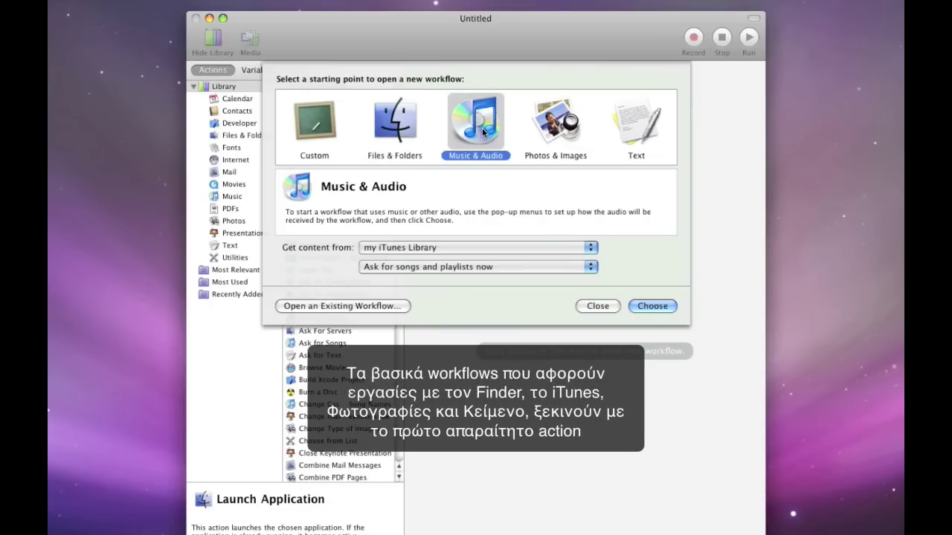
left_click(554, 132)
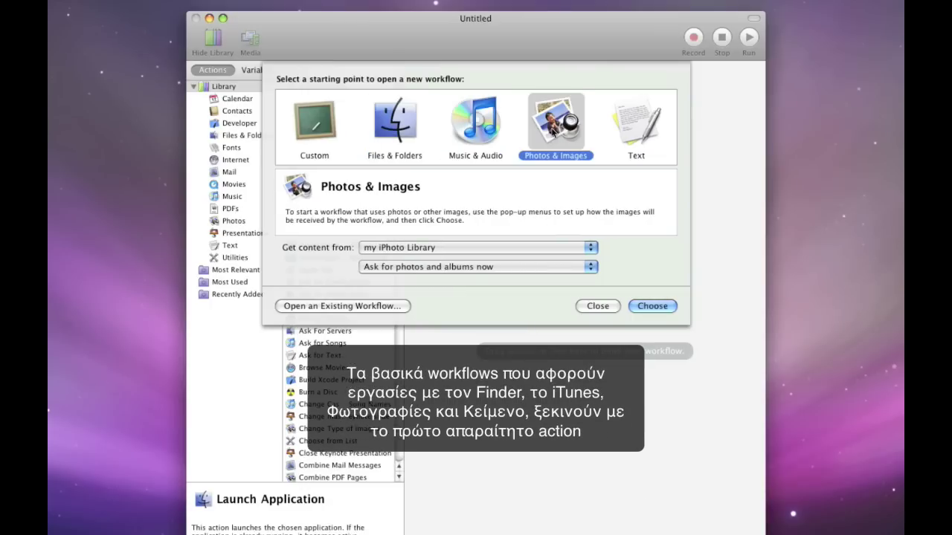
left_click(629, 131)
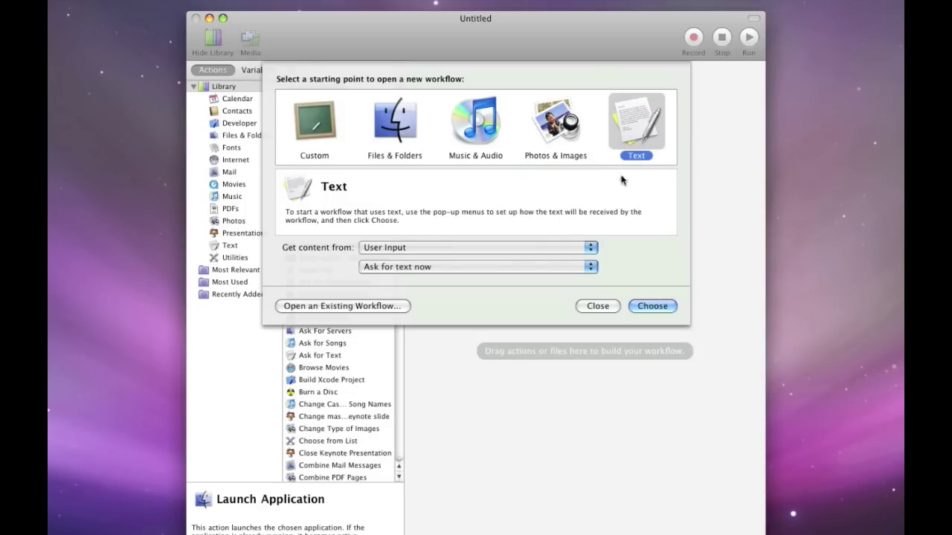
Browse for an existing workflow in the Downloads folder and select the image type and scale workflow file
left_click(378, 309)
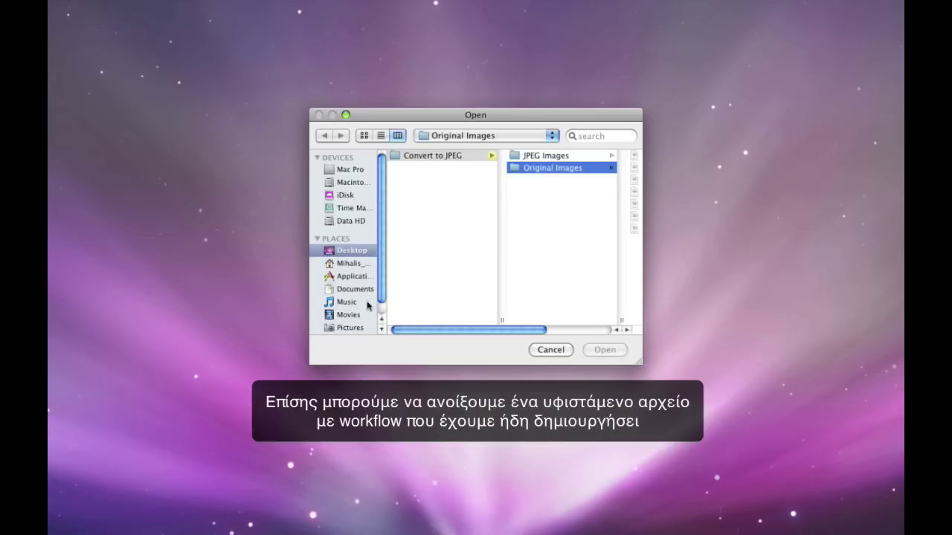
scroll(355, 309, "down", 1)
left_click(351, 325)
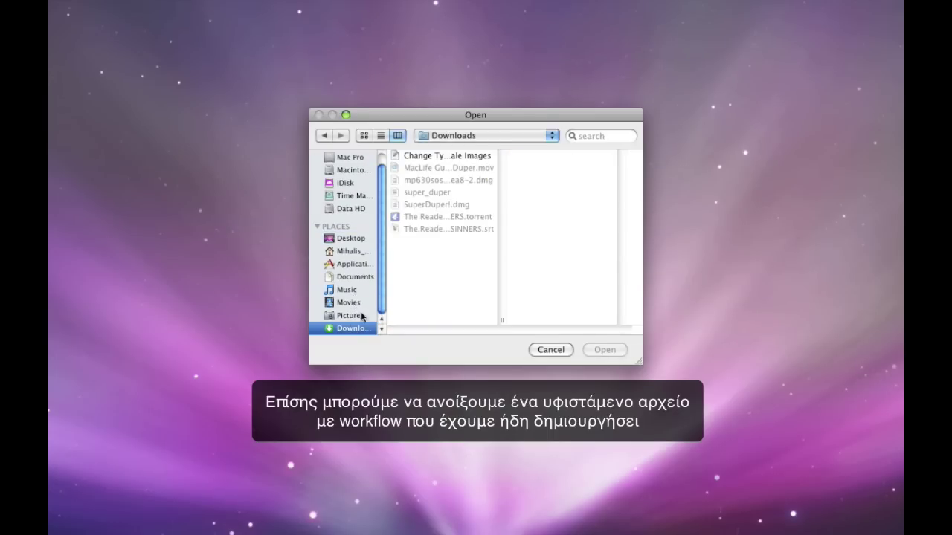
left_click(463, 156)
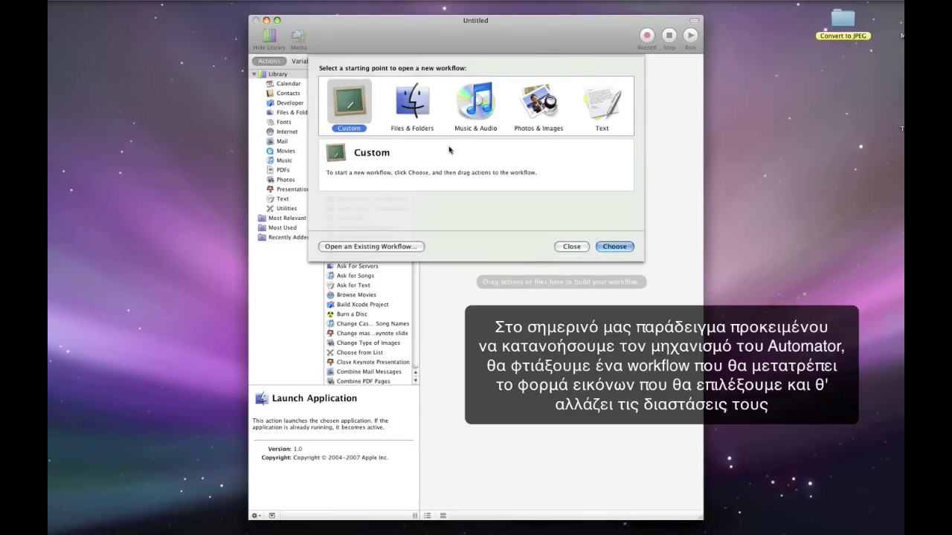
Start a Files & Folders workflow with content from my Mac, asking for files & folders when the workflow runs
left_click(434, 123)
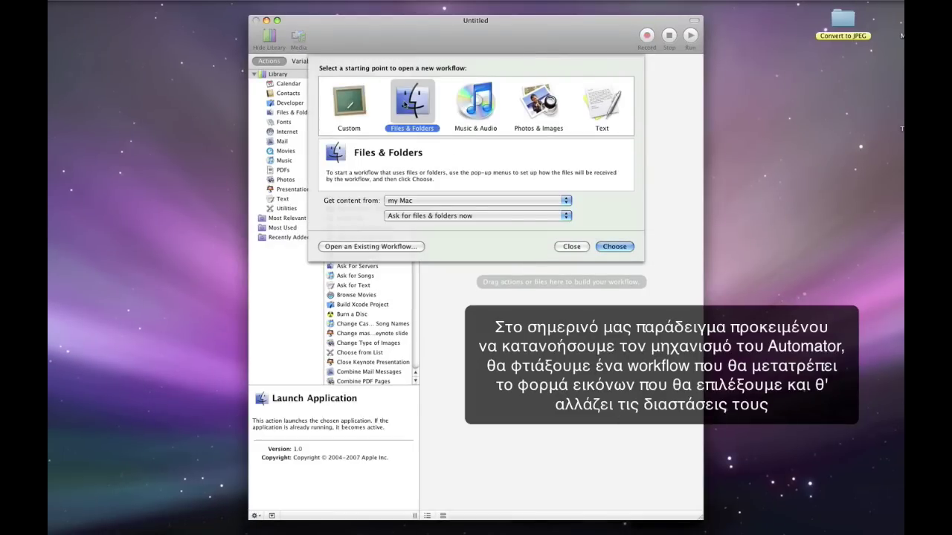
left_click(532, 200)
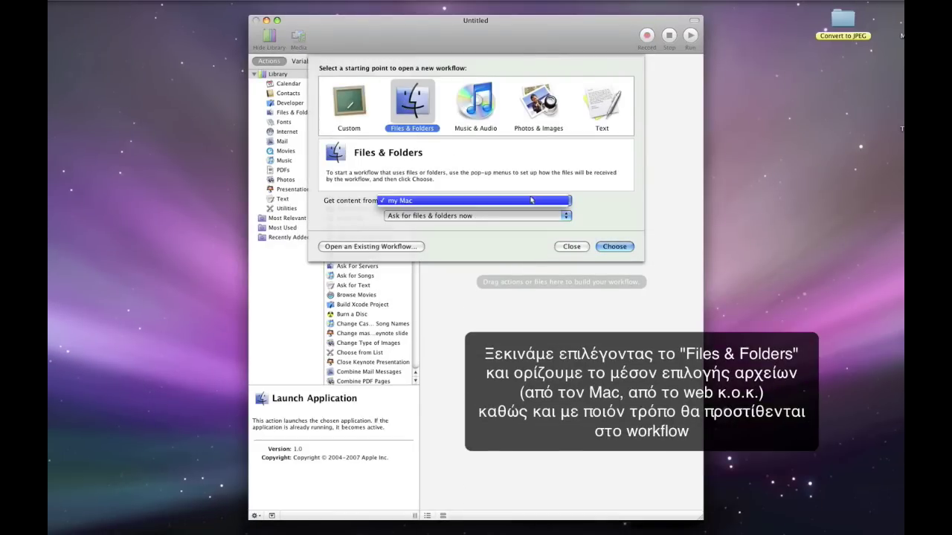
left_click(531, 200)
left_click(524, 217)
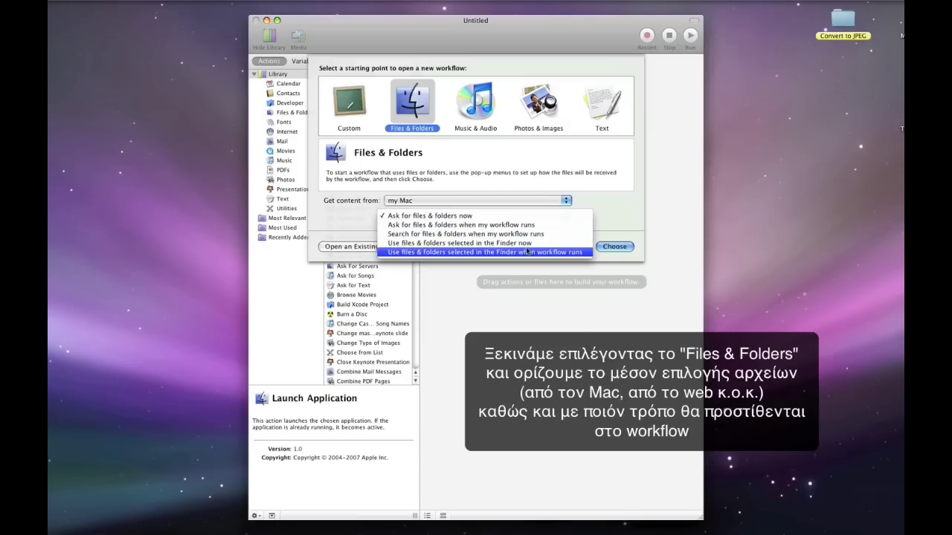
left_click(526, 226)
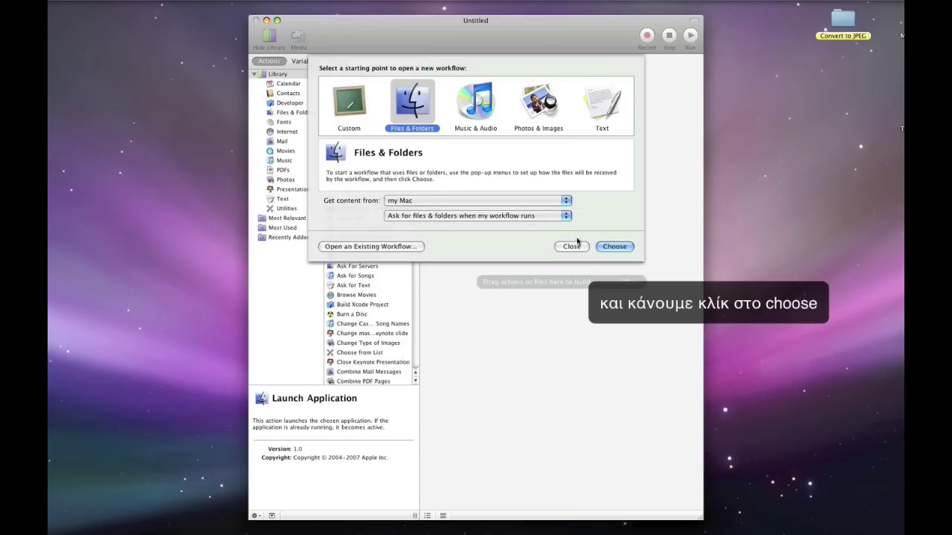
left_click(614, 247)
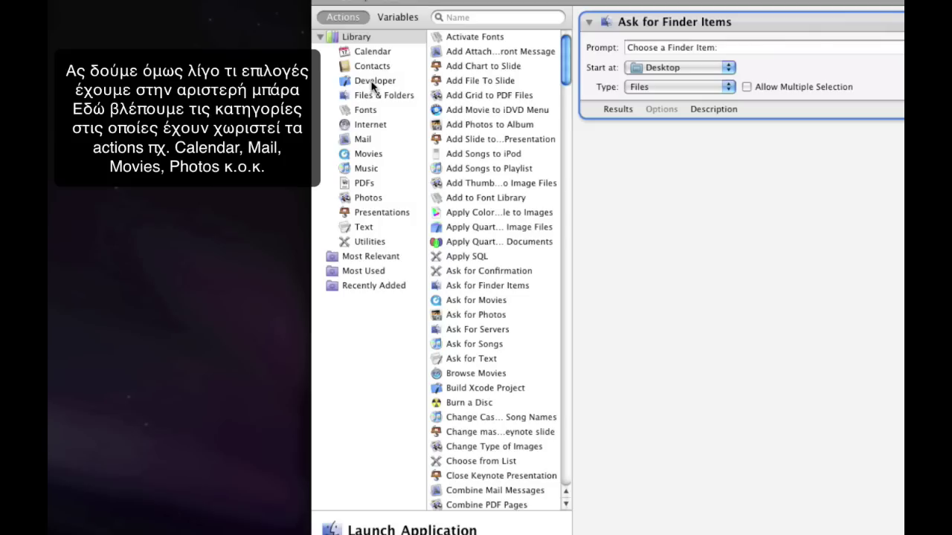
Examine the actions in the Calendar, Contacts, Developer, Files & Folders and Fonts categories, including the Validate Font Files description
left_click(372, 52)
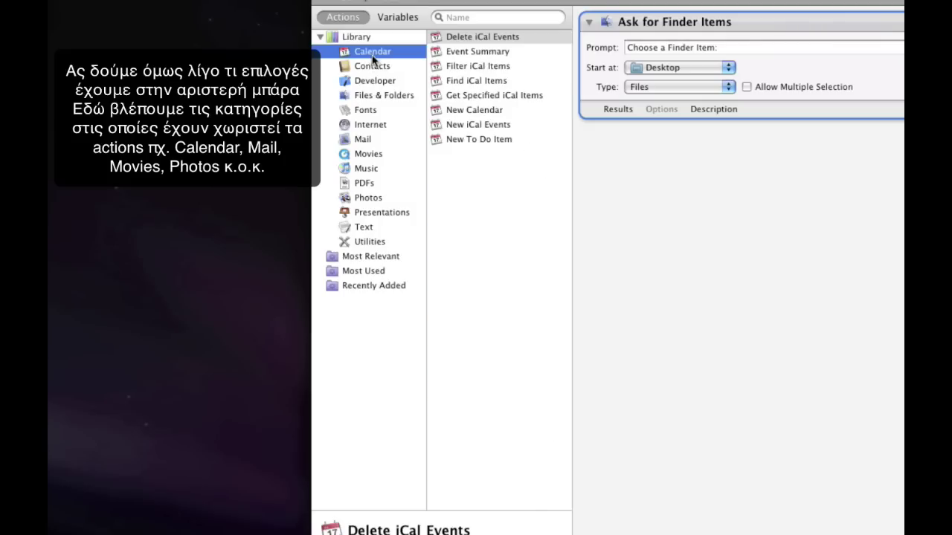
left_click(373, 67)
left_click(373, 81)
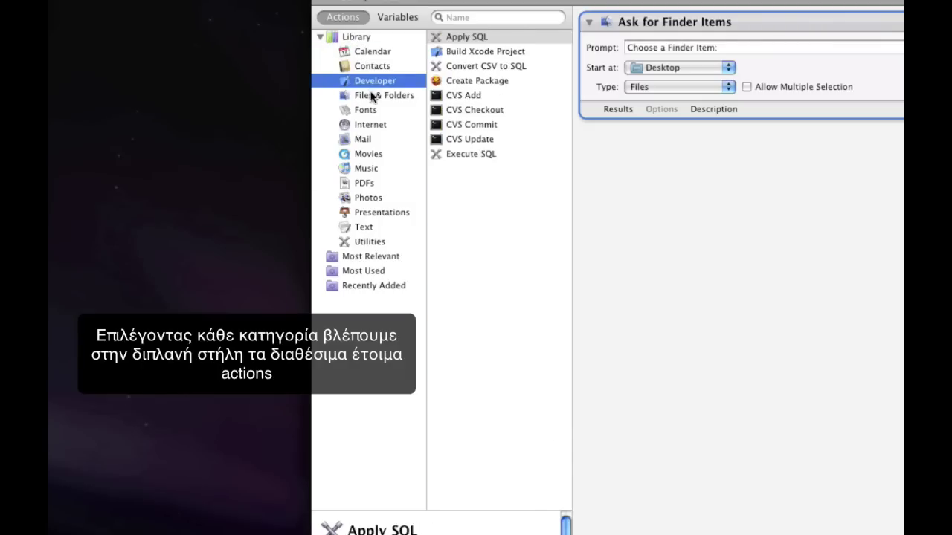
left_click(371, 94)
left_click(367, 111)
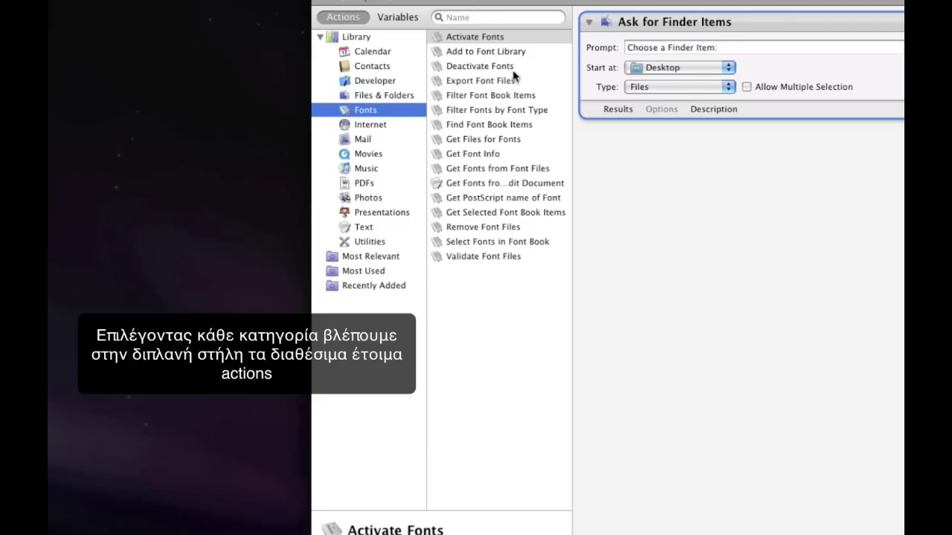
left_click(506, 256)
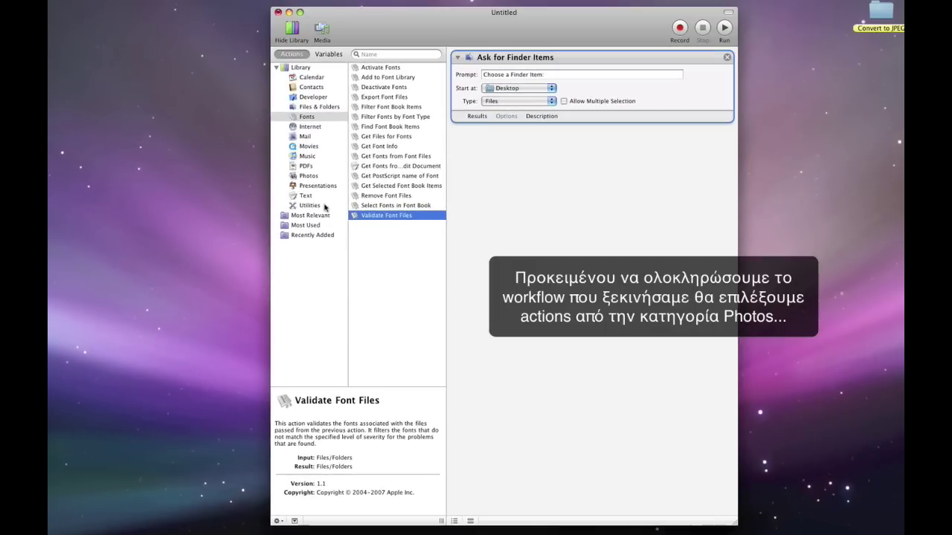
Add the Scale Images action from the Photos category to the workflow, together with a Copy Finder Items action
left_click(313, 176)
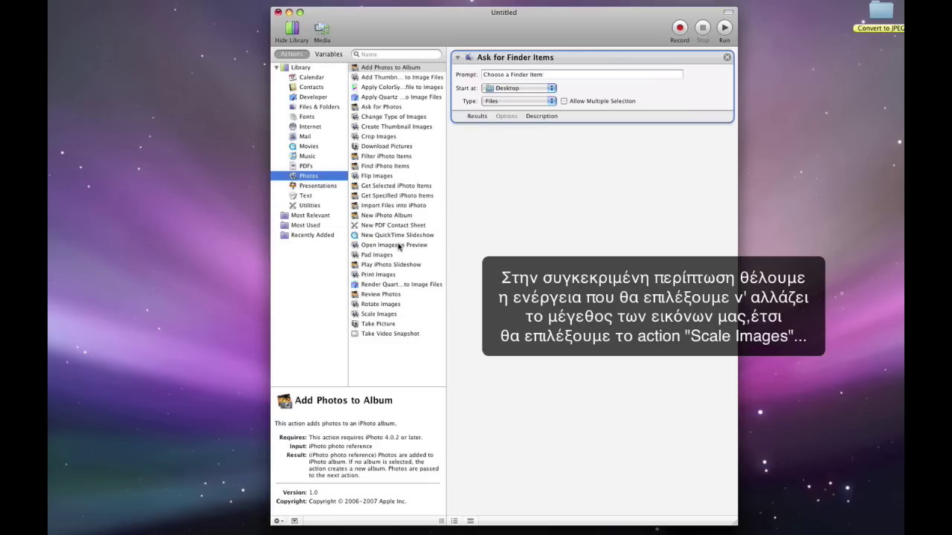
left_click(386, 315)
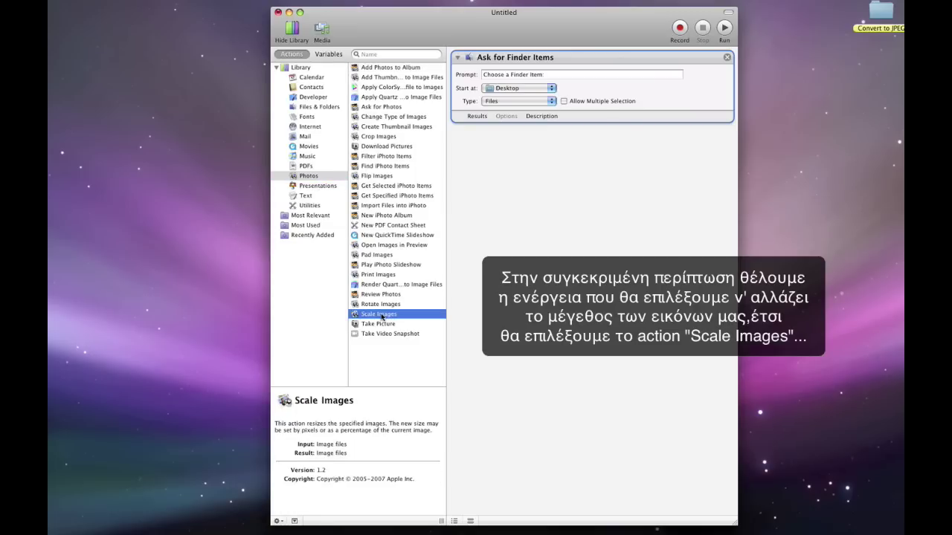
left_click_drag(380, 317, 603, 202)
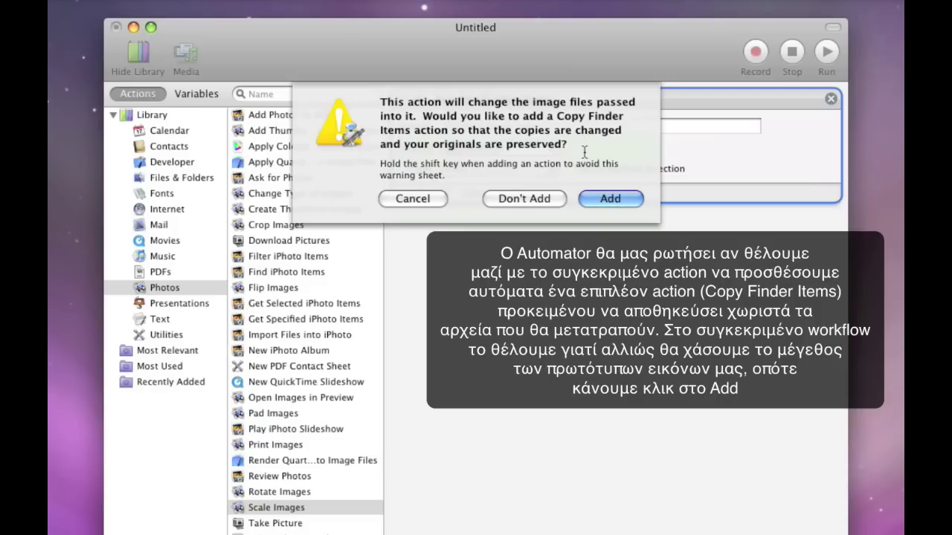
left_click(602, 194)
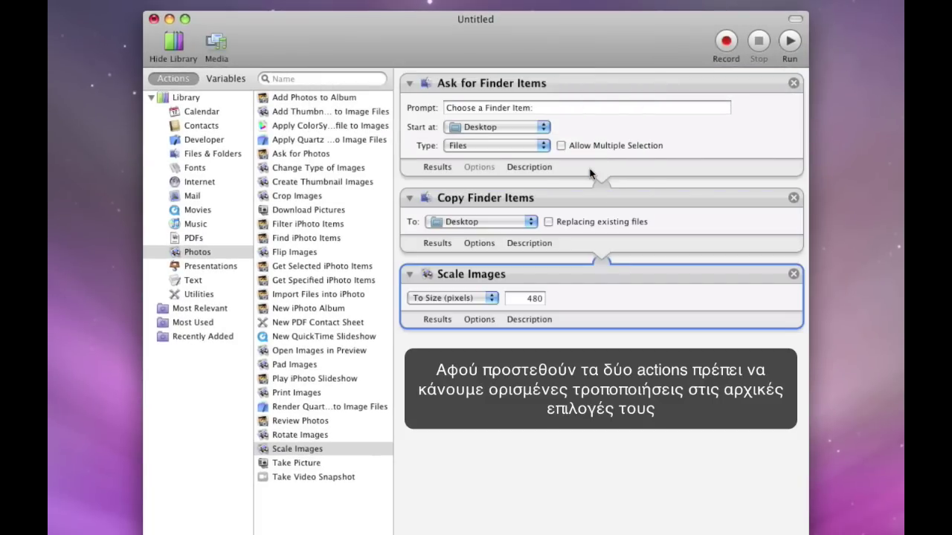
Set Ask for Finder Items to start at Desktop, accept Files and Folders, and allow multiple selection
left_click(514, 130)
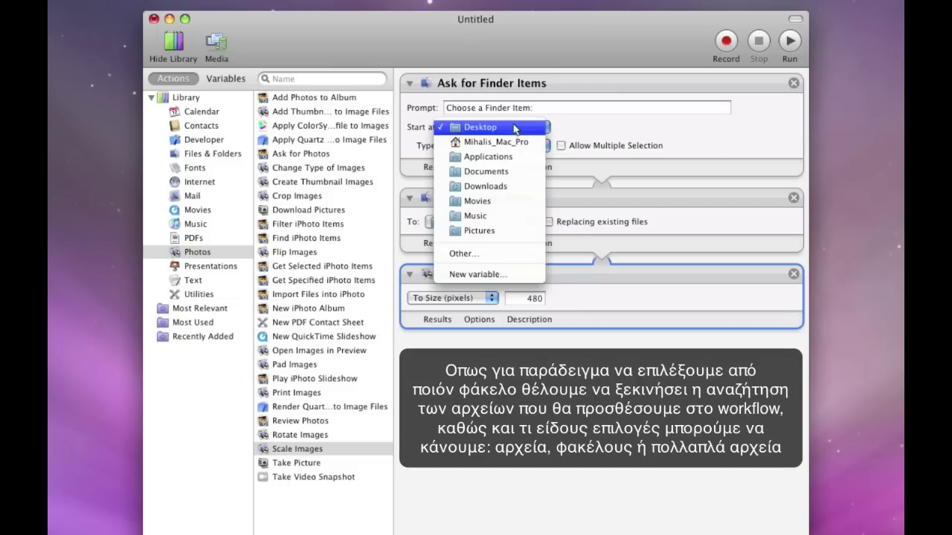
left_click(559, 129)
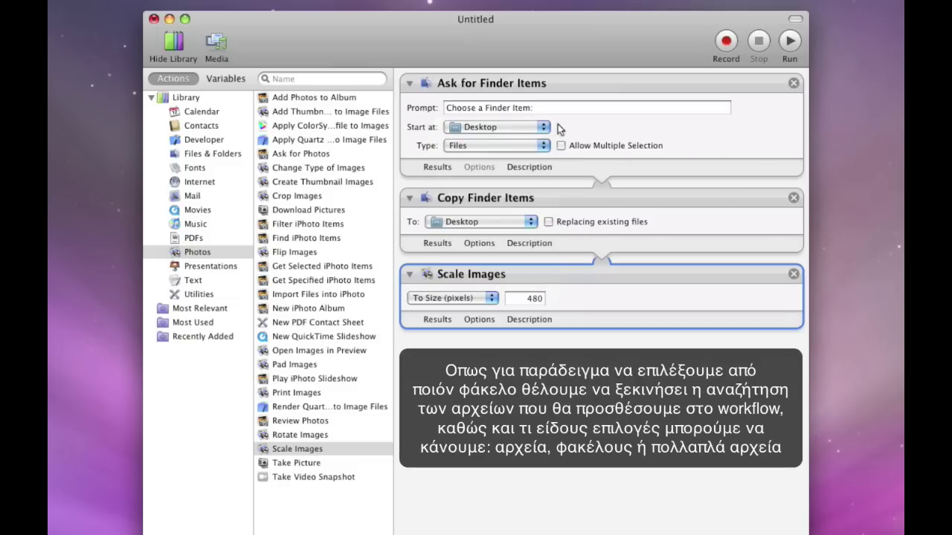
left_click(524, 145)
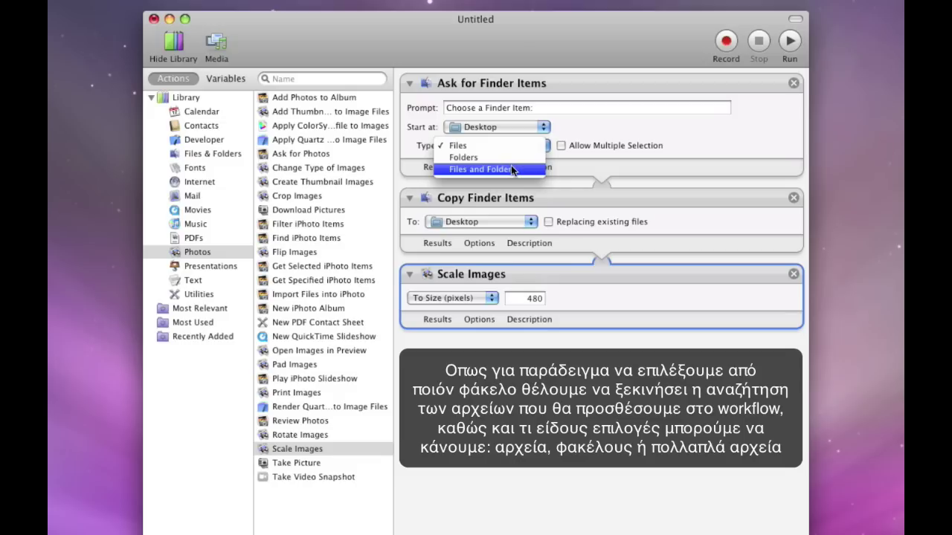
left_click(512, 169)
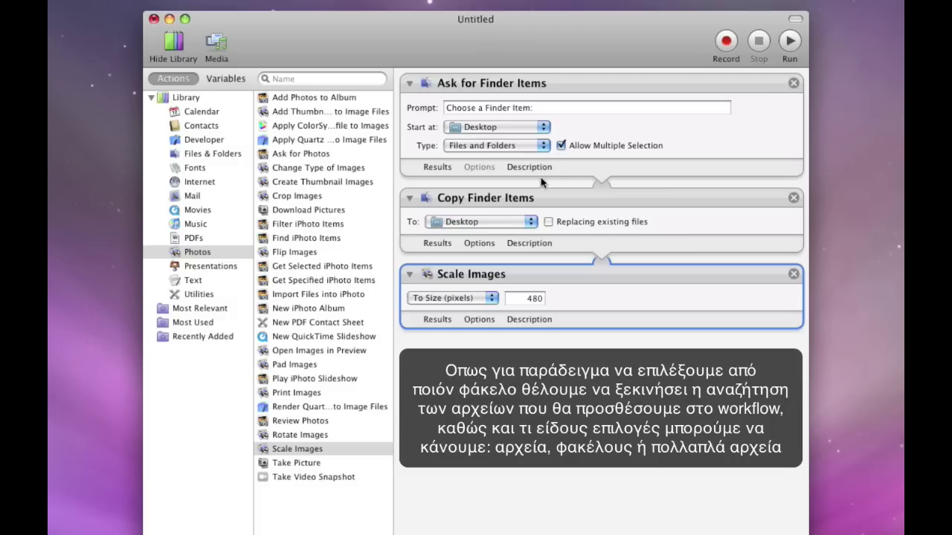
Set the Copy Finder Items destination to a new Desktop folder named Original Images (Scale)
left_click(517, 222)
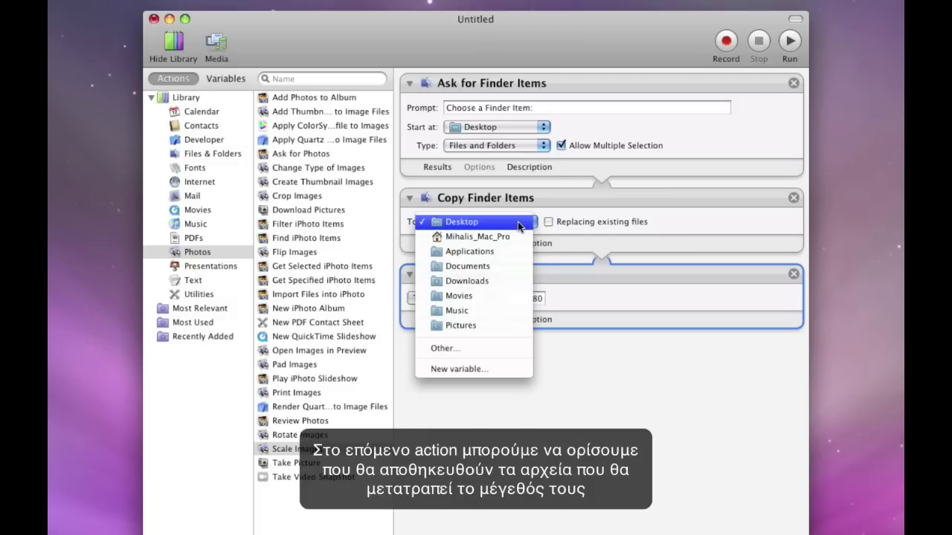
left_click(489, 350)
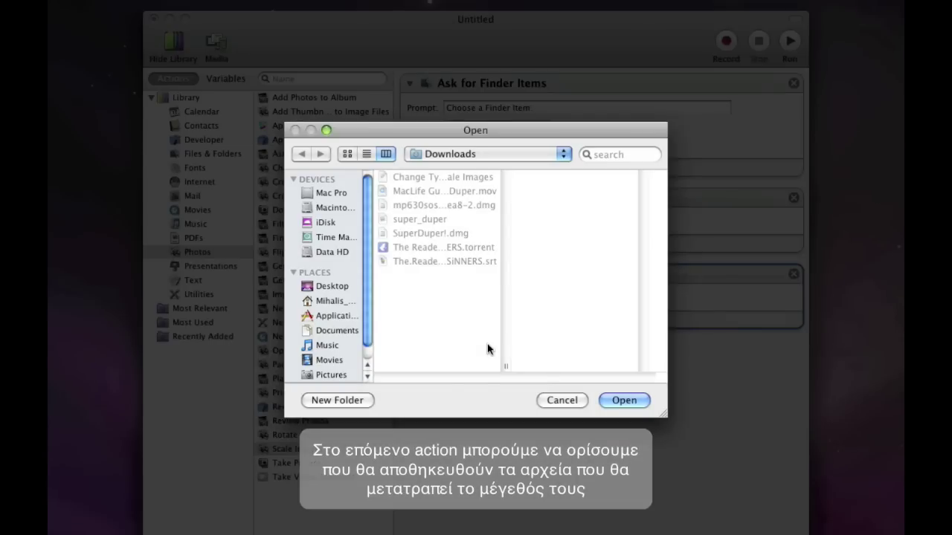
left_click(344, 289)
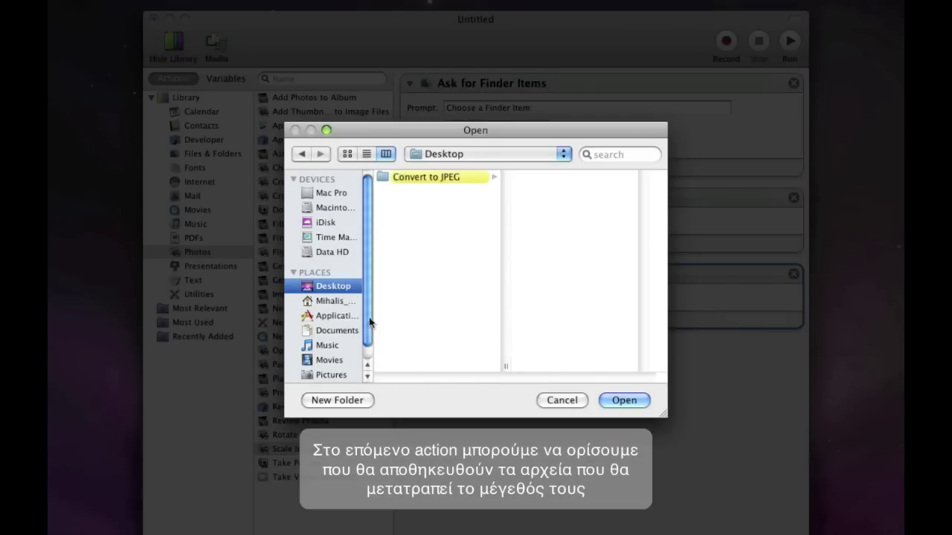
left_click(344, 402)
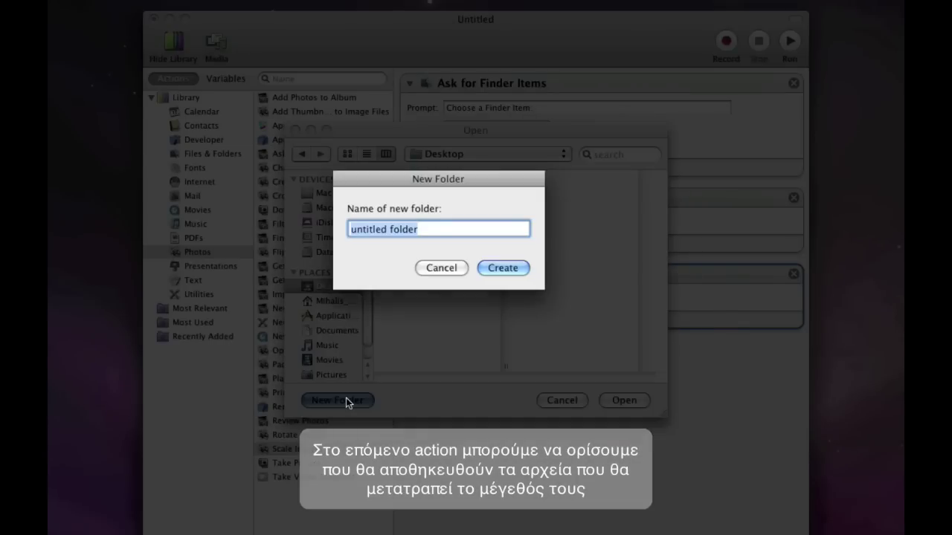
type("Ori")
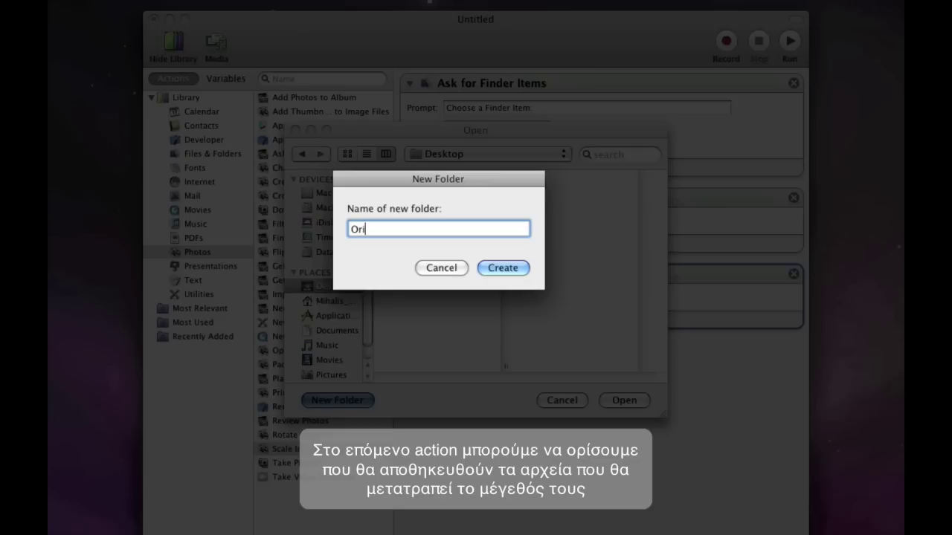
type("ginal Images (Scale)")
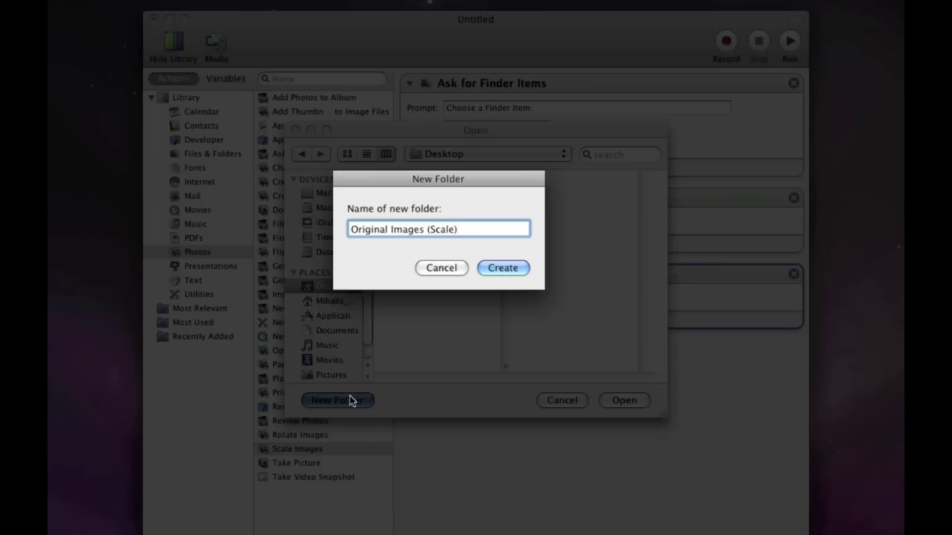
left_click(513, 267)
left_click(611, 400)
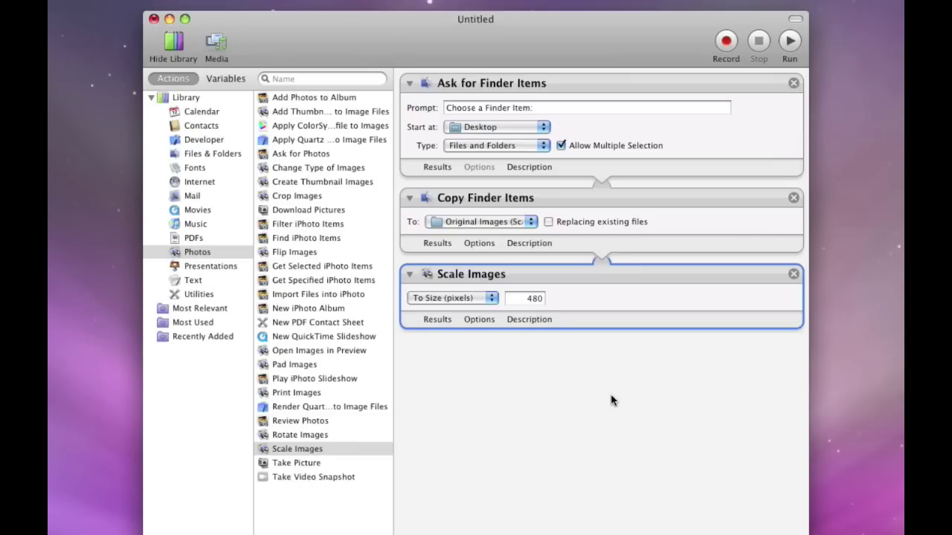
Set the Scale Images size to 200 pixels
double_click(536, 300)
type("200")
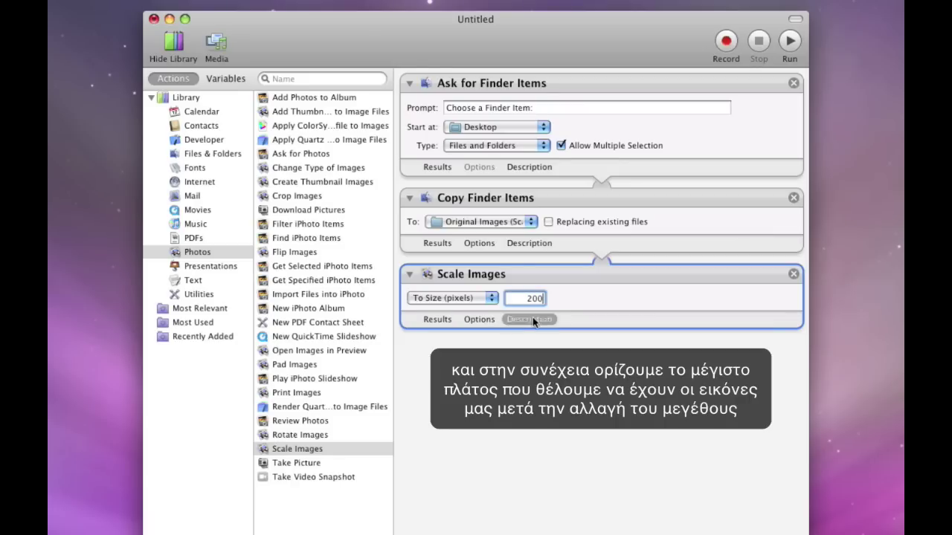
left_click(526, 342)
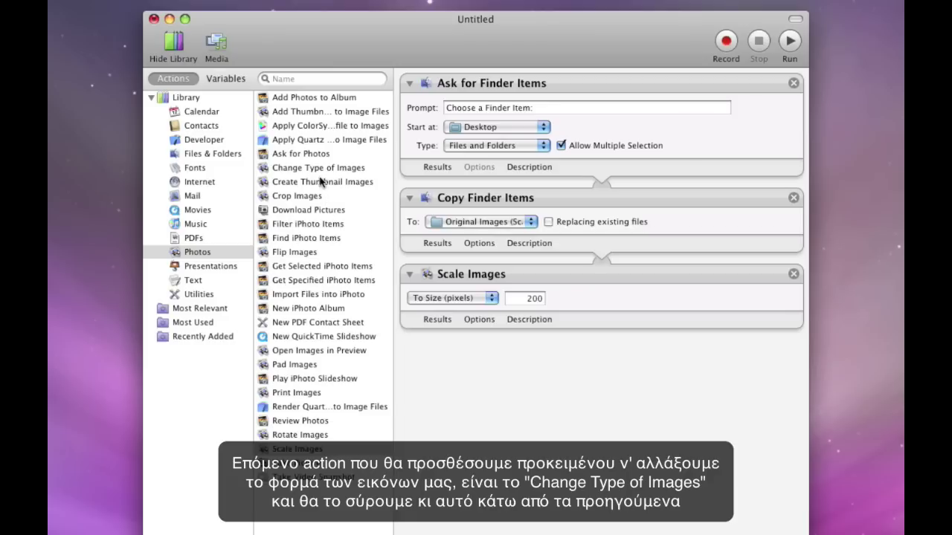
Add the Change Type of Images action after Scale Images, together with another Copy Finder Items action
left_click_drag(318, 168, 508, 383)
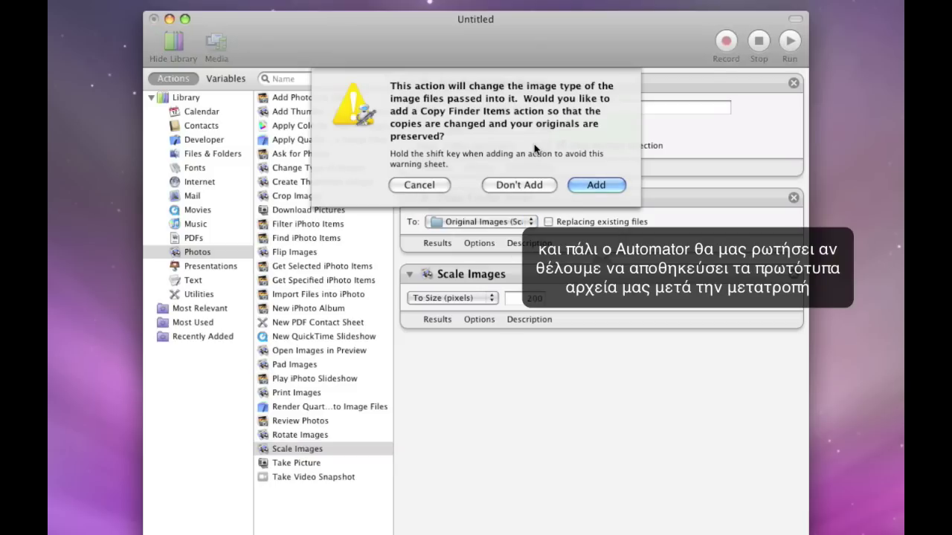
left_click(595, 185)
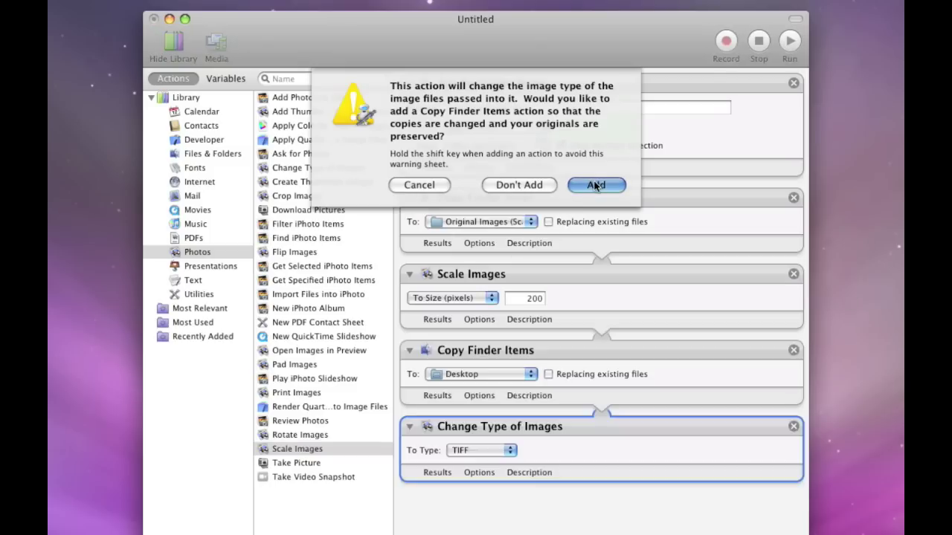
Set the second Copy Finder Items destination to a new Desktop folder named Original Images (Type), and the Change Type of Images format to JPEG
left_click(522, 376)
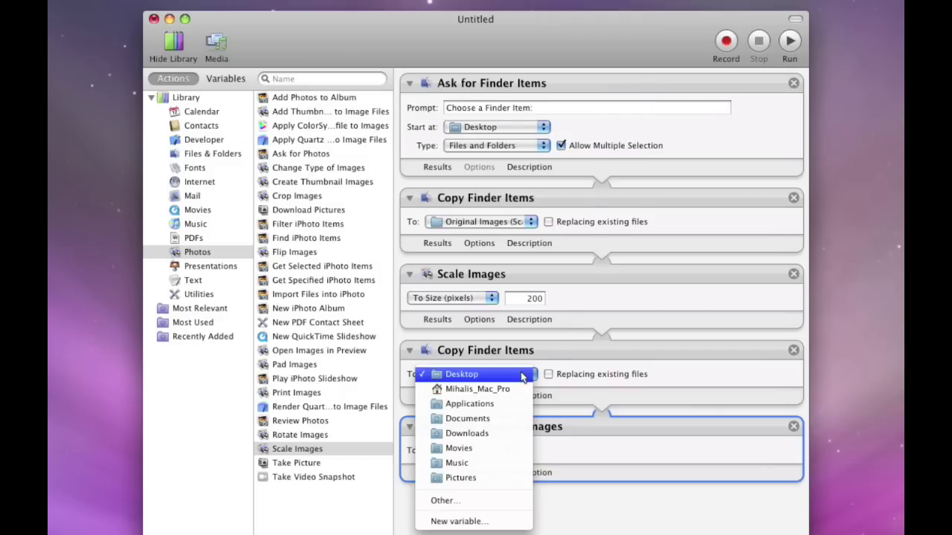
left_click(477, 501)
left_click(450, 324)
left_click(337, 400)
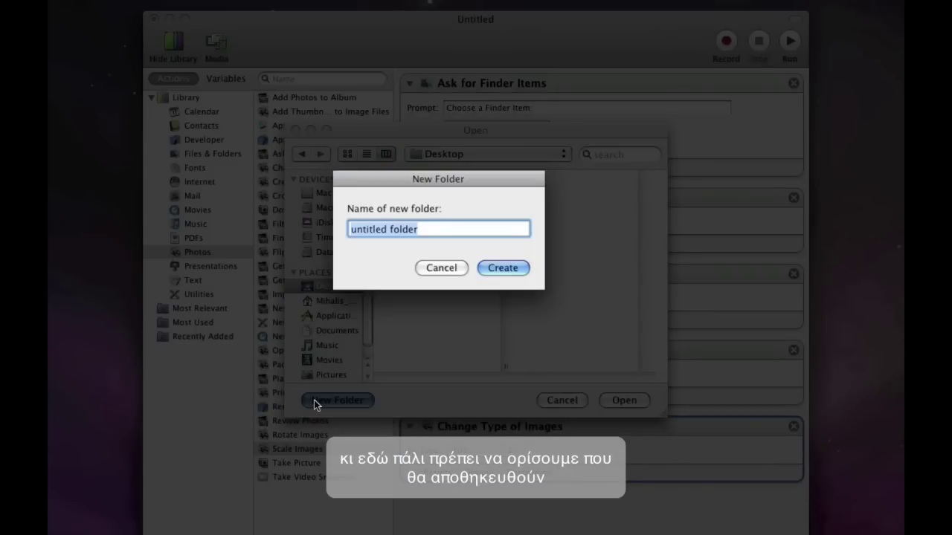
type("Original Images (Type")
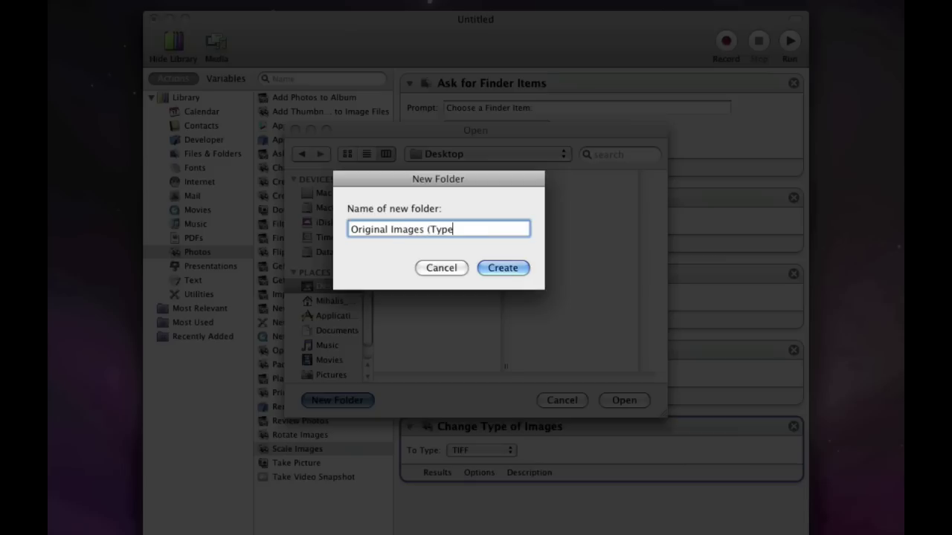
type(")")
left_click(494, 270)
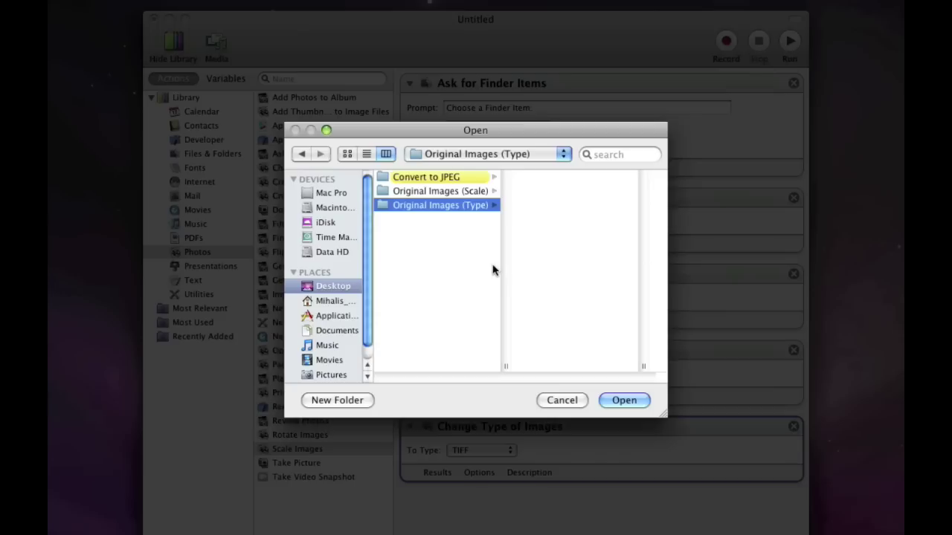
left_click(617, 400)
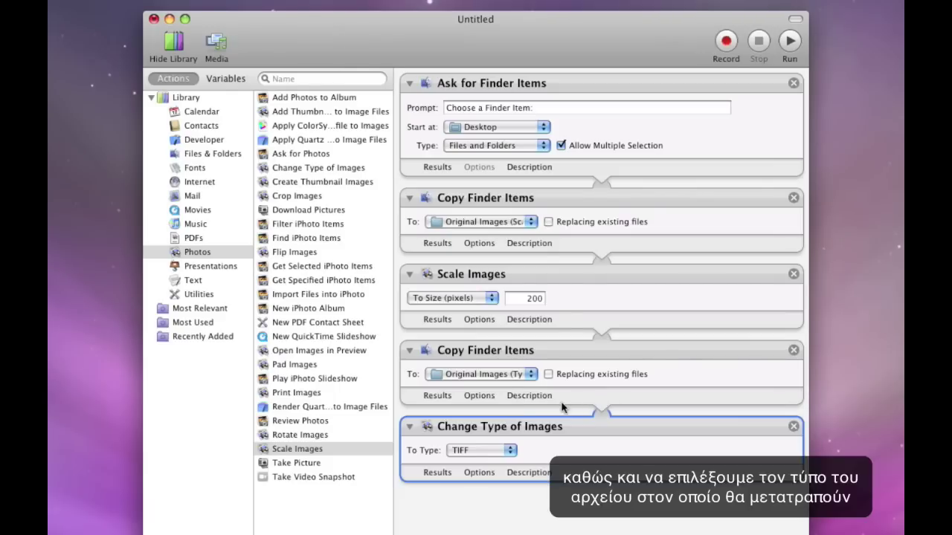
left_click(496, 453)
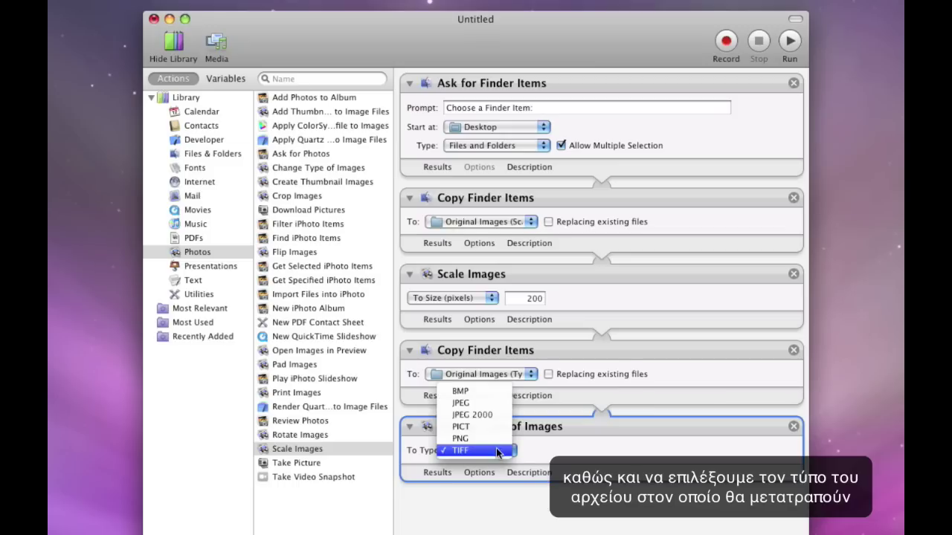
left_click(484, 405)
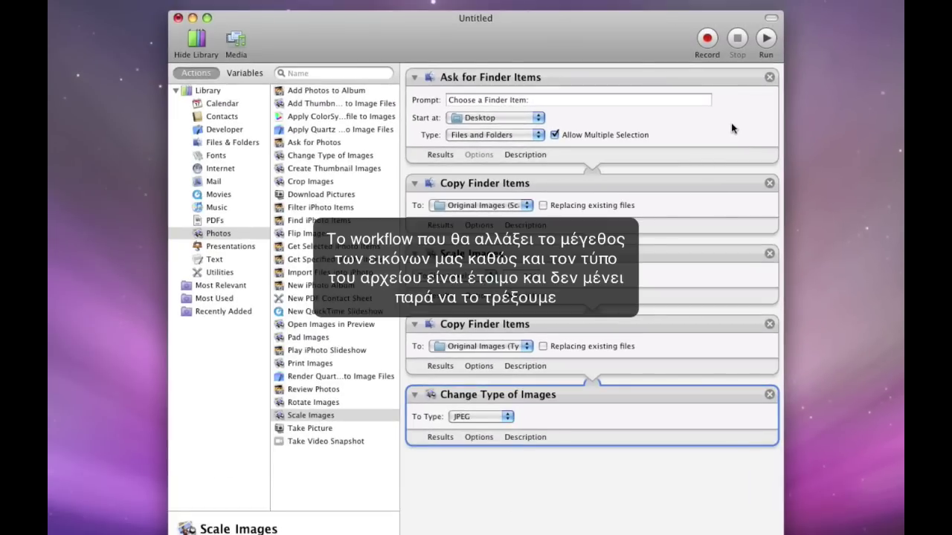
Run the workflow on Picture 1 and Picture 1.1 from the Original Images folder inside Convert to JPEG
left_click(765, 39)
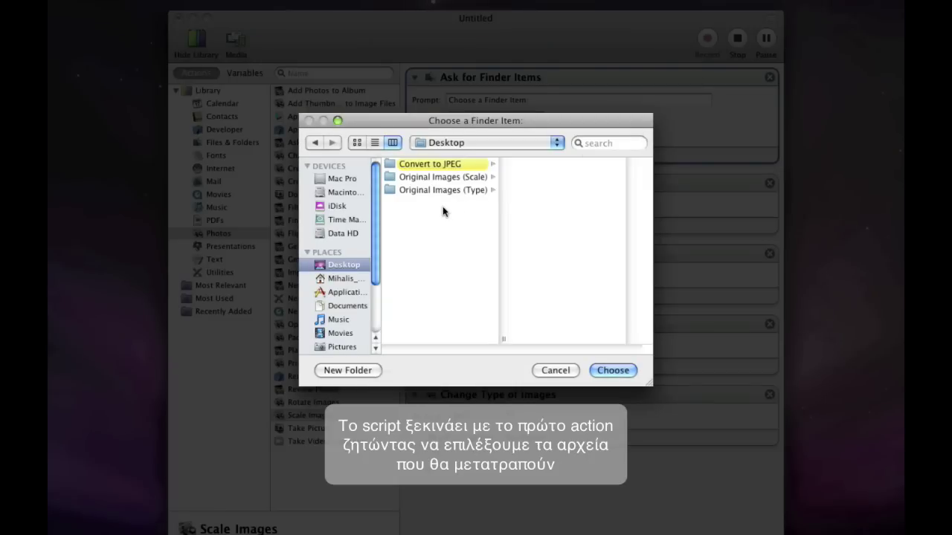
left_click(450, 163)
left_click(528, 180)
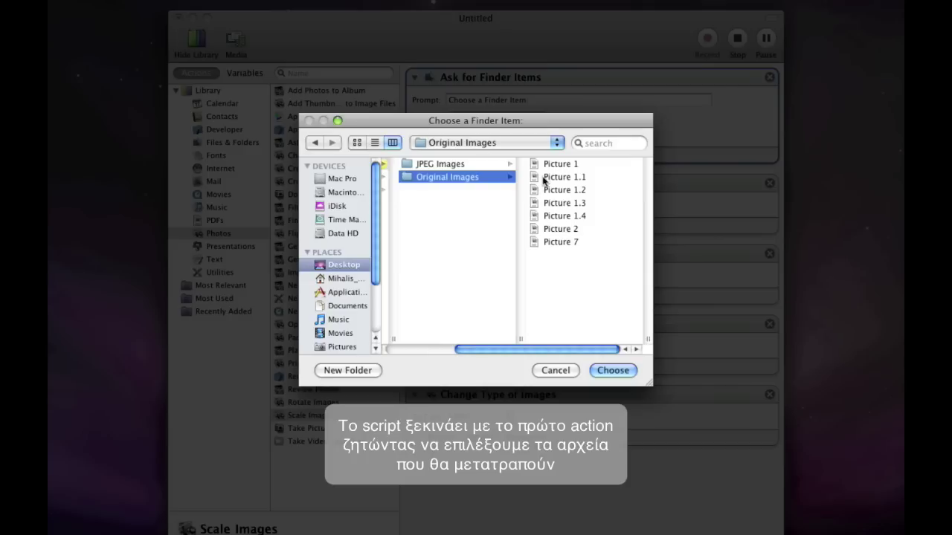
left_click(558, 165)
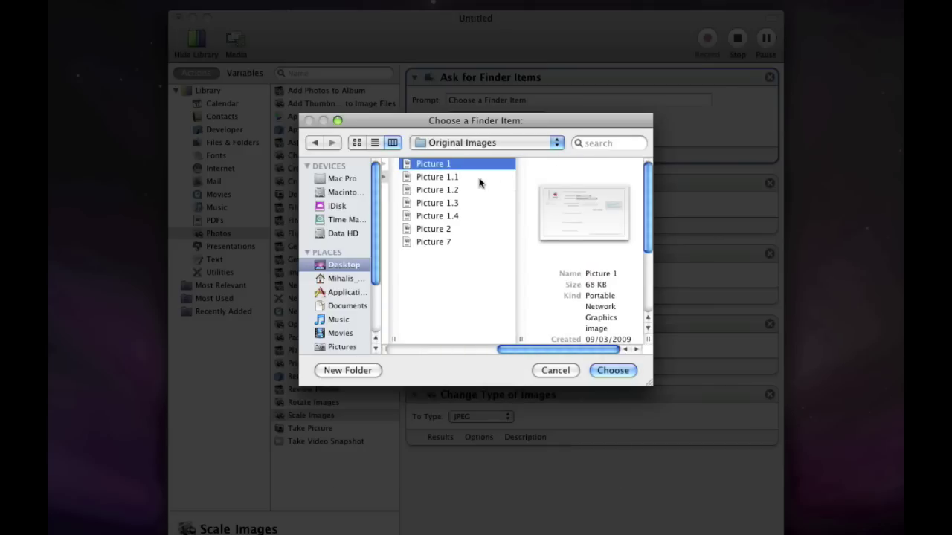
left_click(456, 180, "shift")
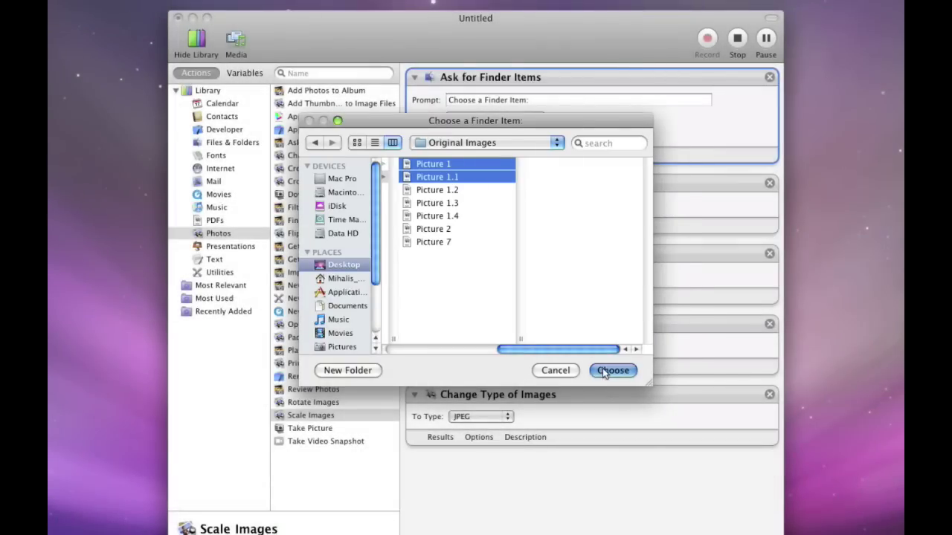
left_click(603, 371)
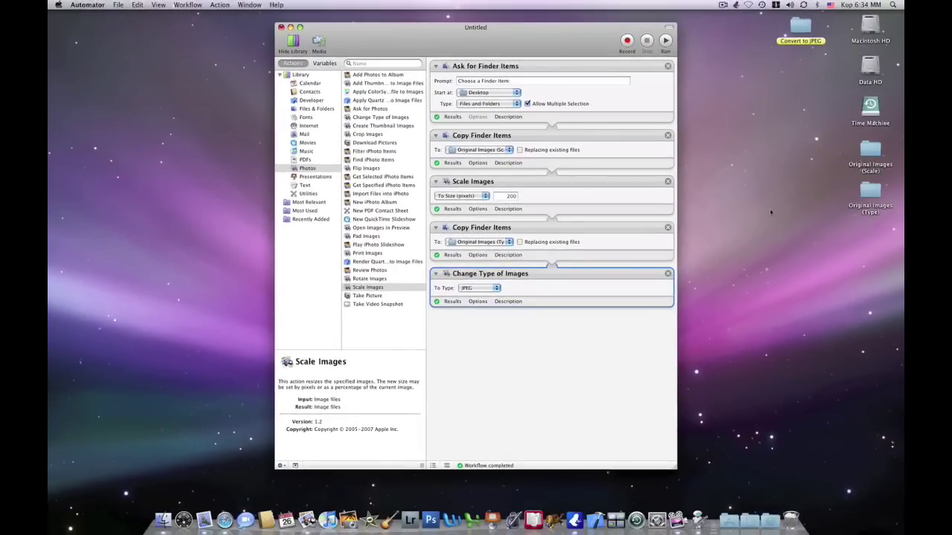
Preview Picture 1.1.png and Picture 1.png in the desktop's Original Images (Scale) folder, and check the file information of Picture 1.png
left_click(290, 28)
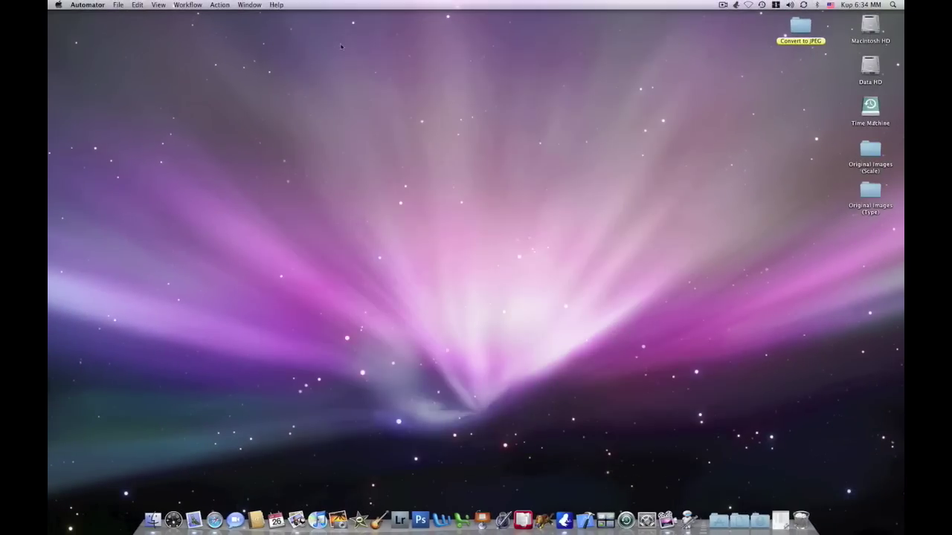
double_click(870, 151)
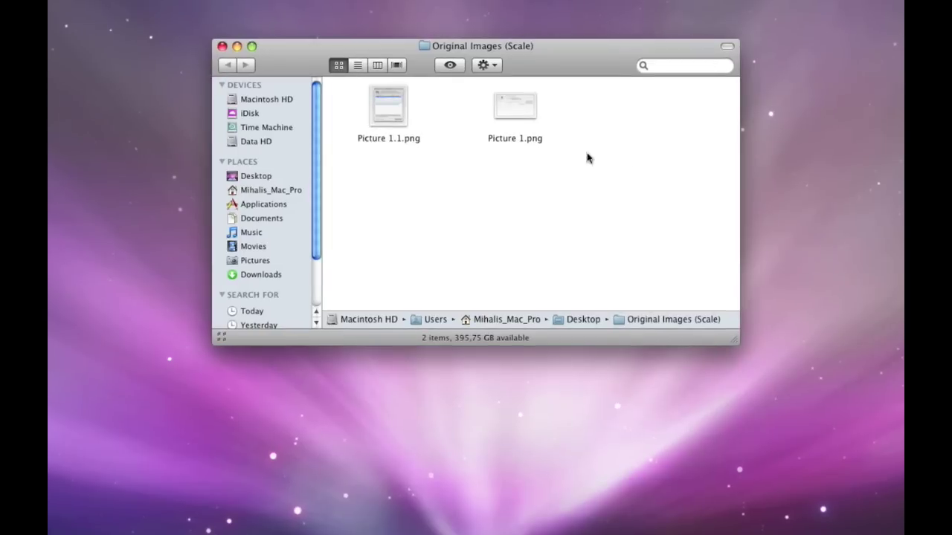
left_click(401, 113)
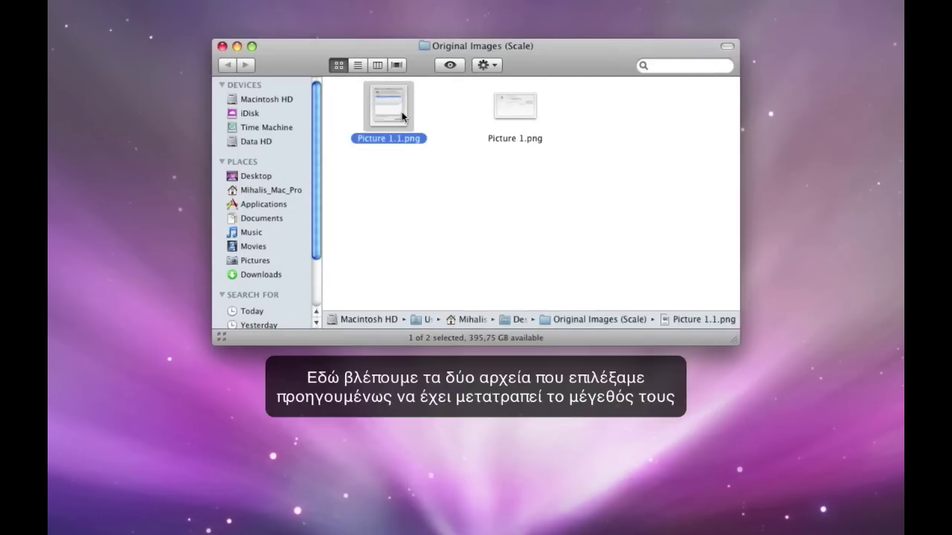
key("space")
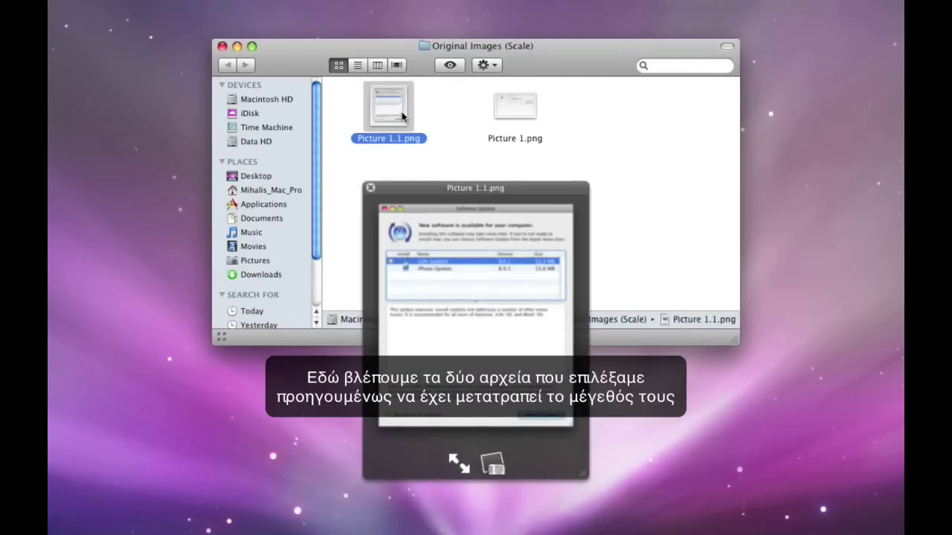
key("space")
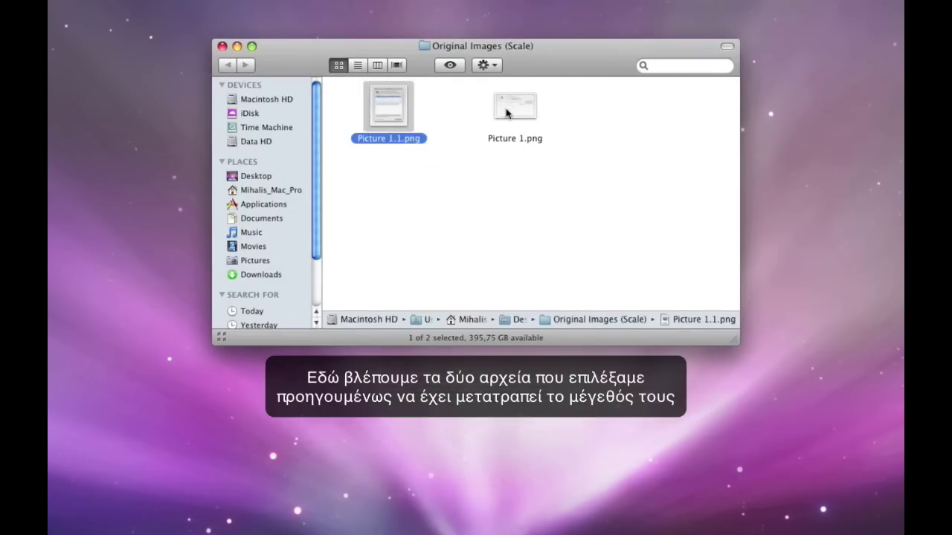
left_click(505, 113)
key("space")
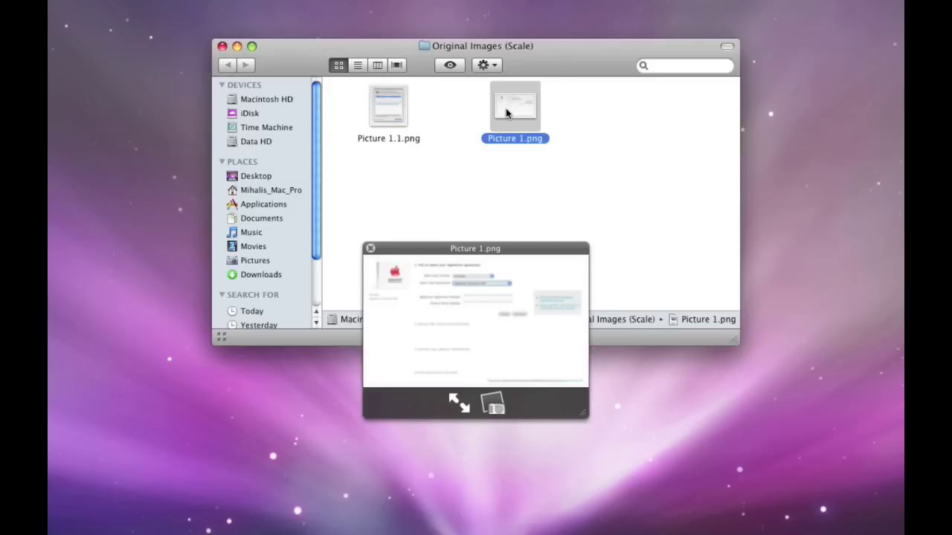
key("space")
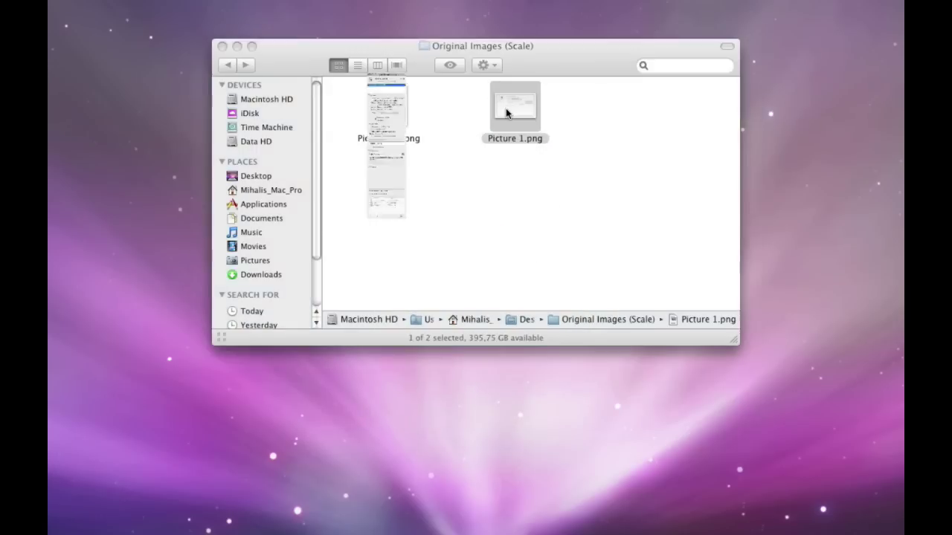
key("super+i")
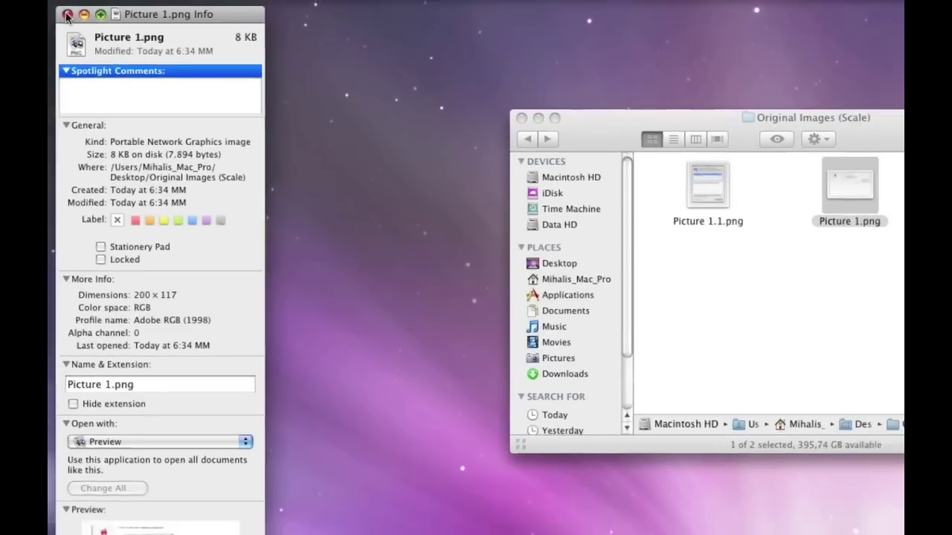
left_click(67, 14)
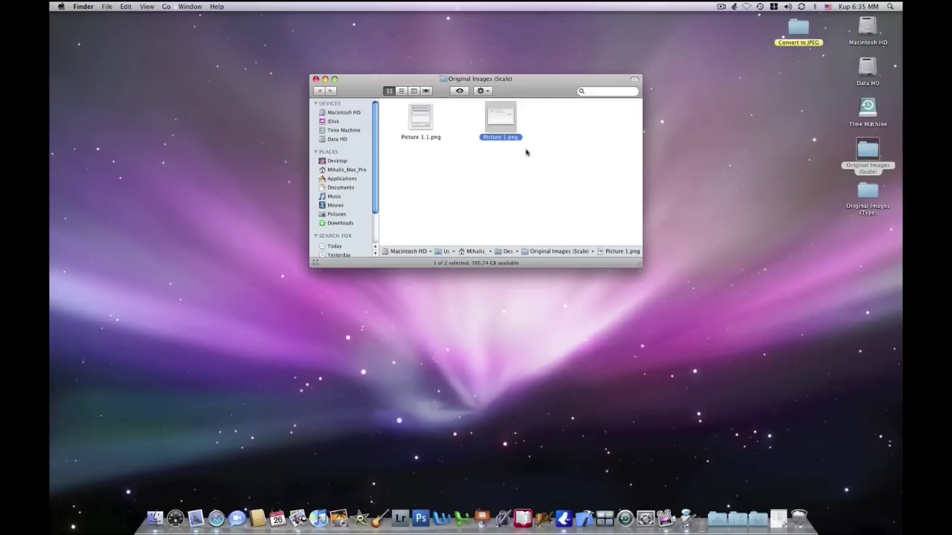
Check the converted files in the desktop's Original Images (Type) folder, and close both folder windows
double_click(869, 192)
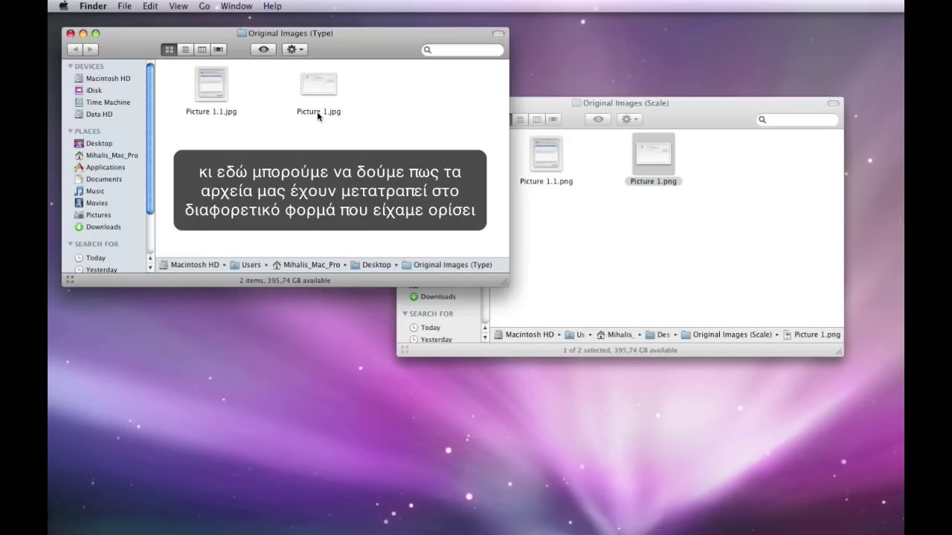
left_click(71, 33)
left_click(405, 104)
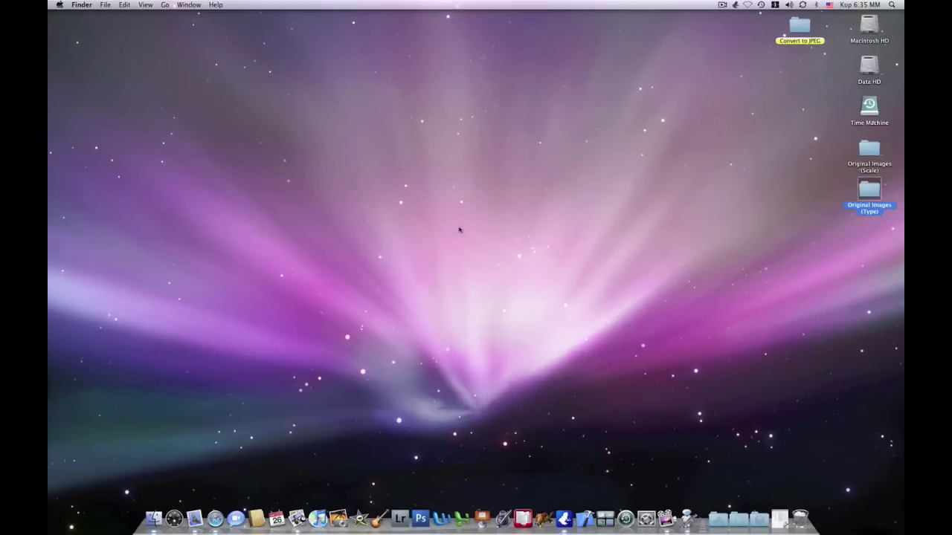
Restore the minimized workflow and save it to the Desktop as an Application named Scale_Type_Images
left_click(779, 513)
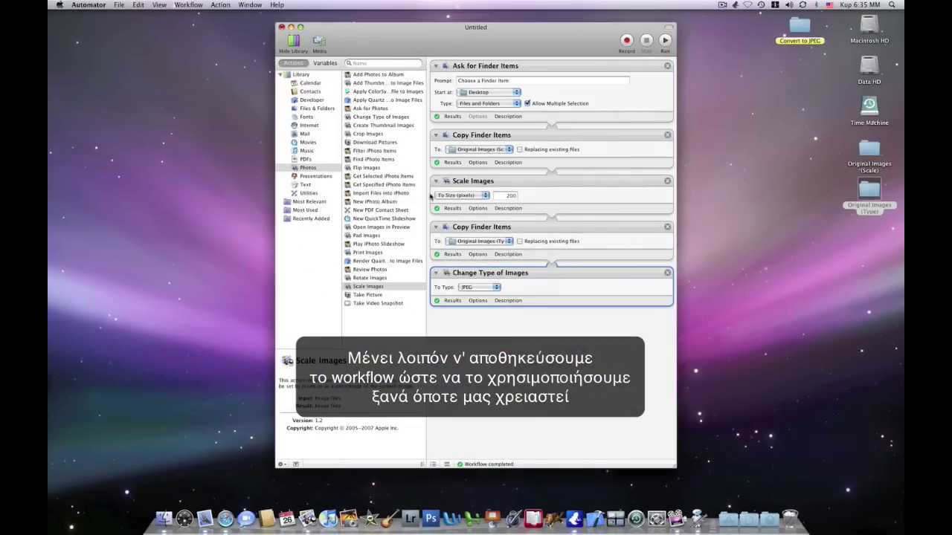
left_click(118, 6)
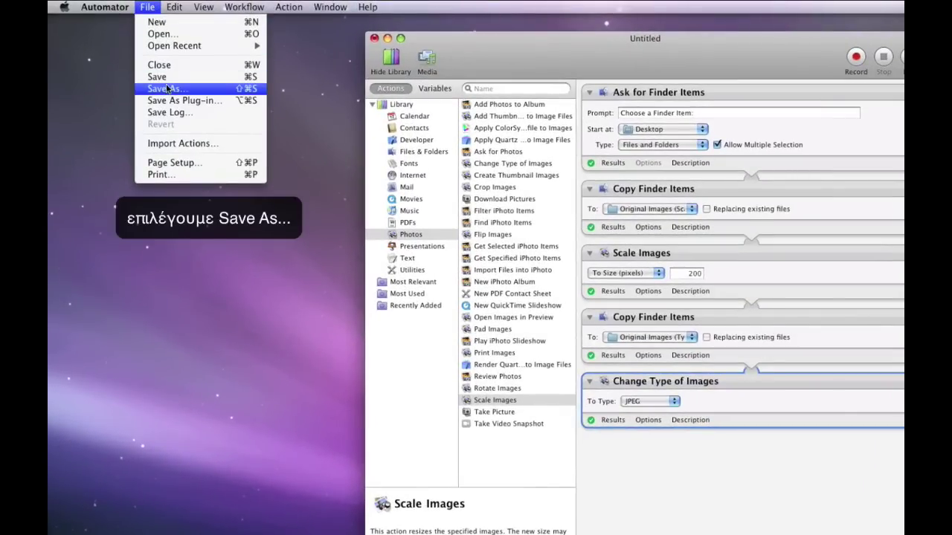
left_click(167, 89)
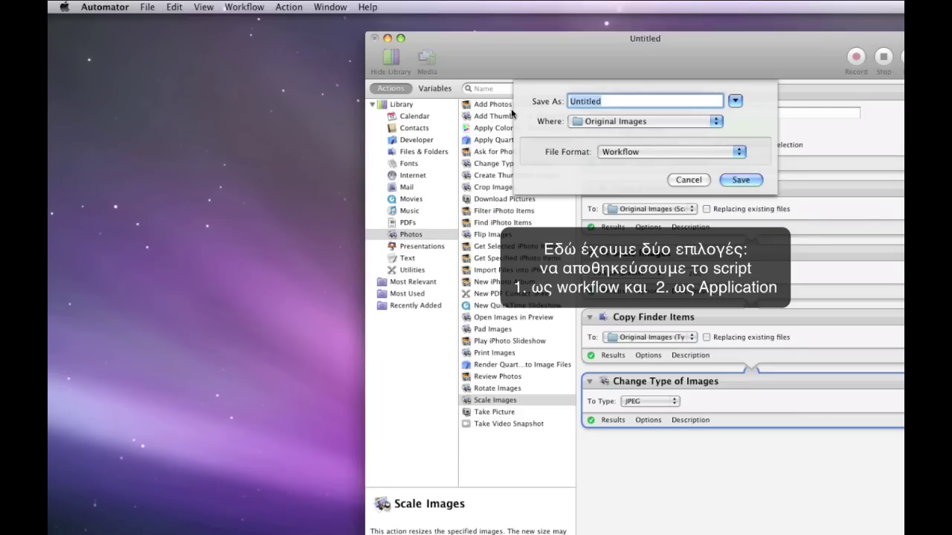
type("Scale_Al")
key("BackSpace")
key("BackSpace")
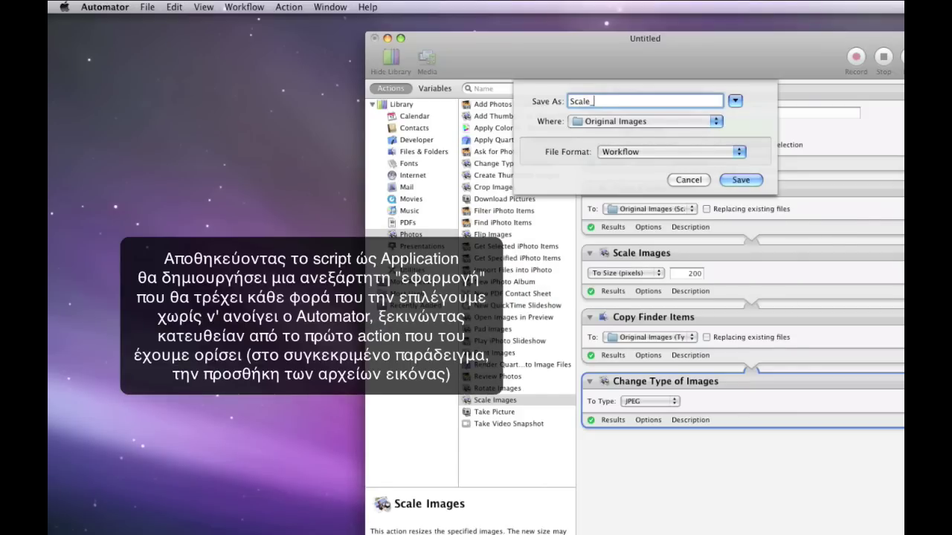
type("Type_Images")
left_click(619, 122)
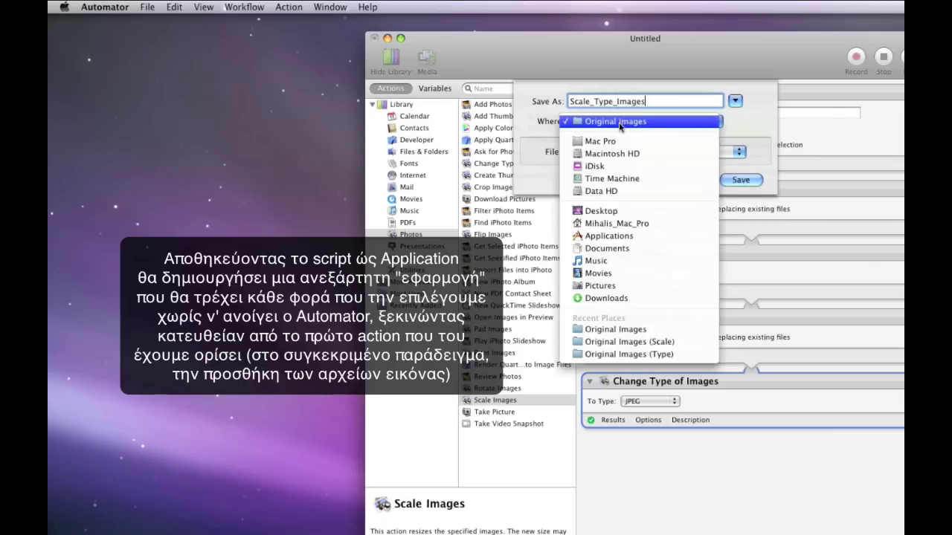
left_click(603, 212)
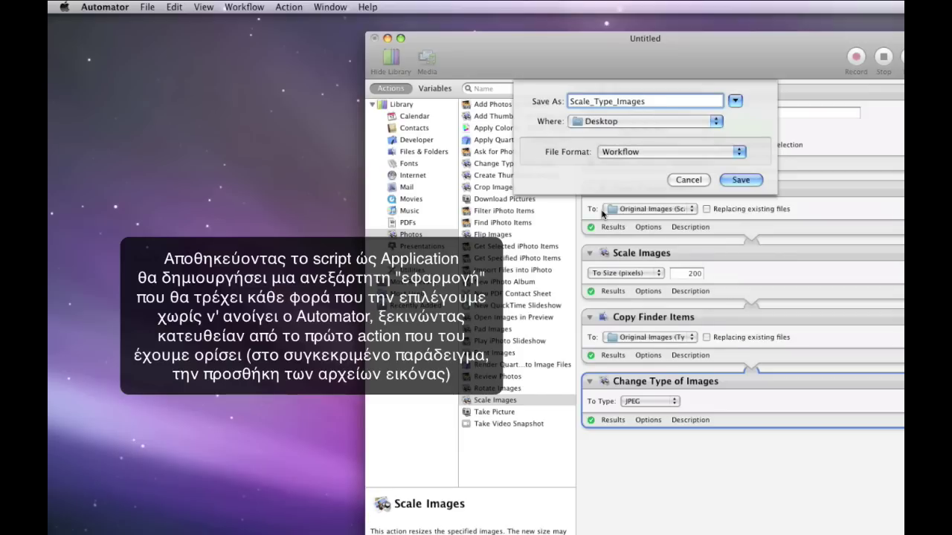
left_click(644, 151)
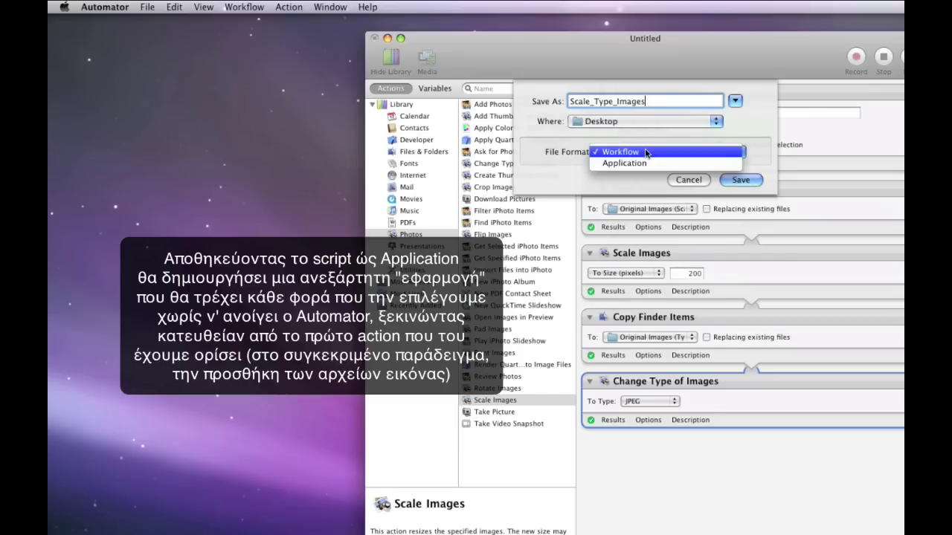
left_click(645, 162)
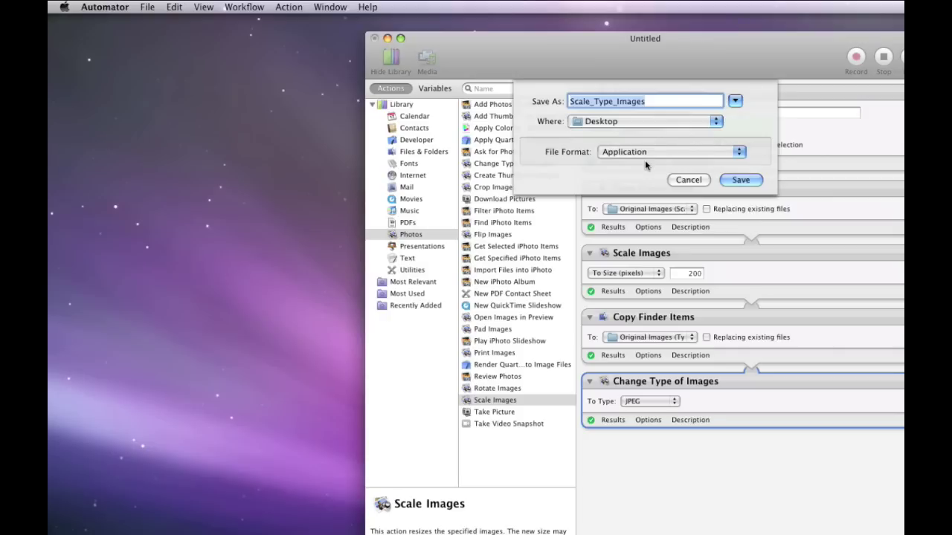
left_click(739, 179)
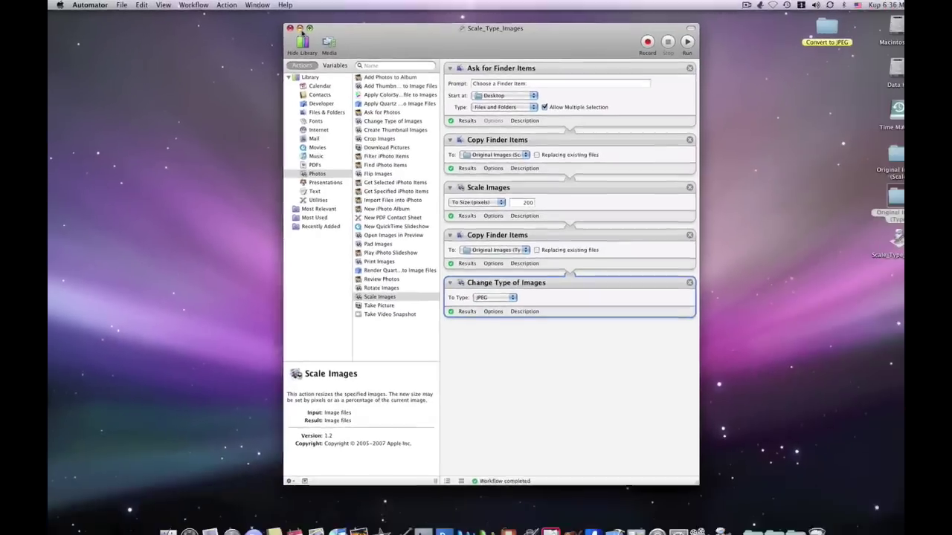
Minimize the workflow, launch the Scale_Type_Images application from the Desktop, browse to Original Images inside Convert to JPEG, and cancel the file selection
left_click(387, 38)
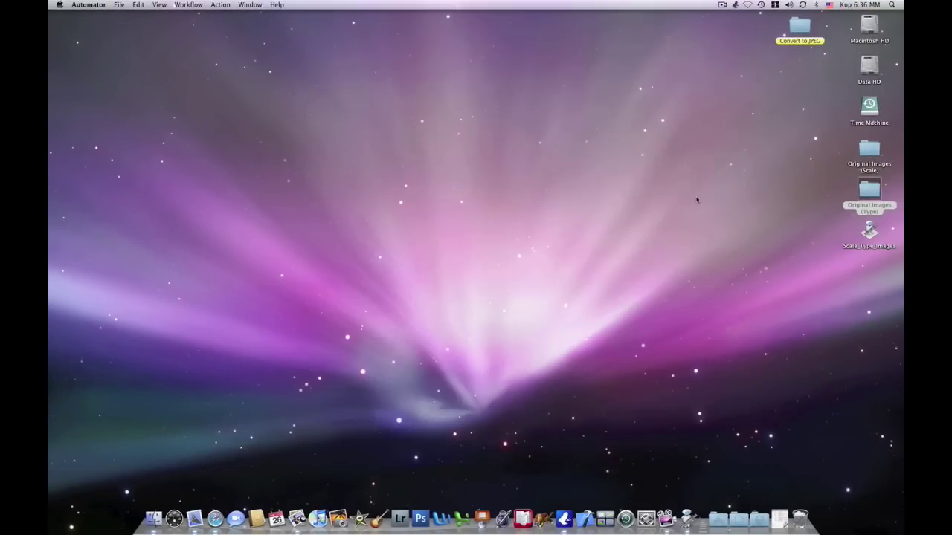
left_click(870, 232)
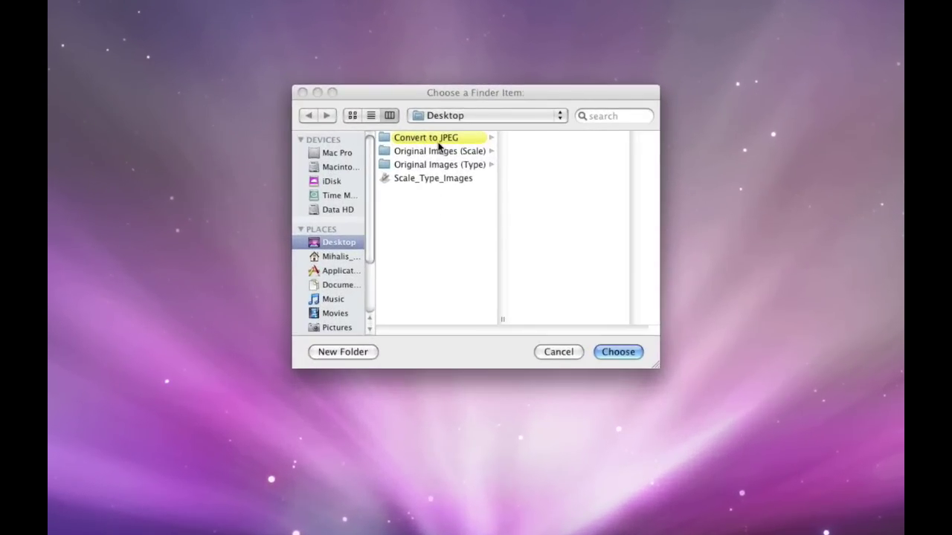
left_click(457, 138)
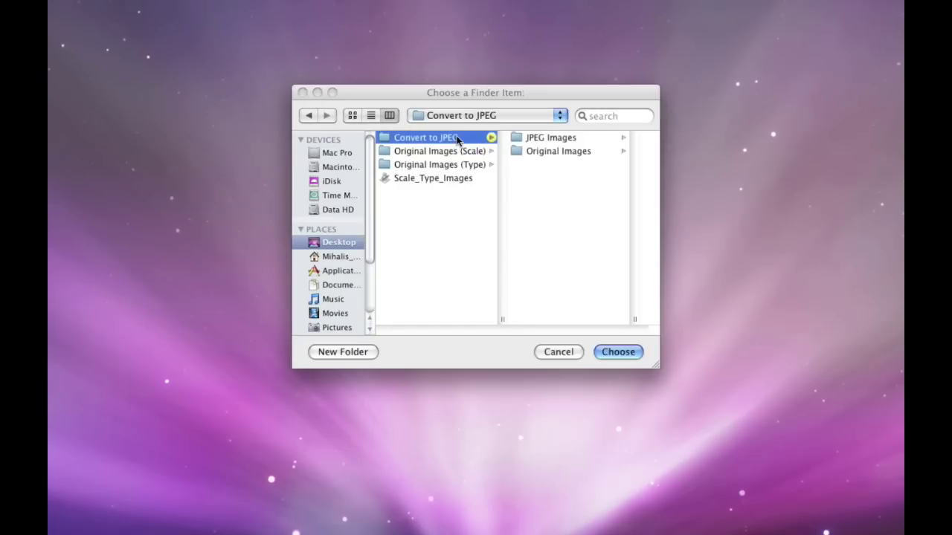
left_click(538, 152)
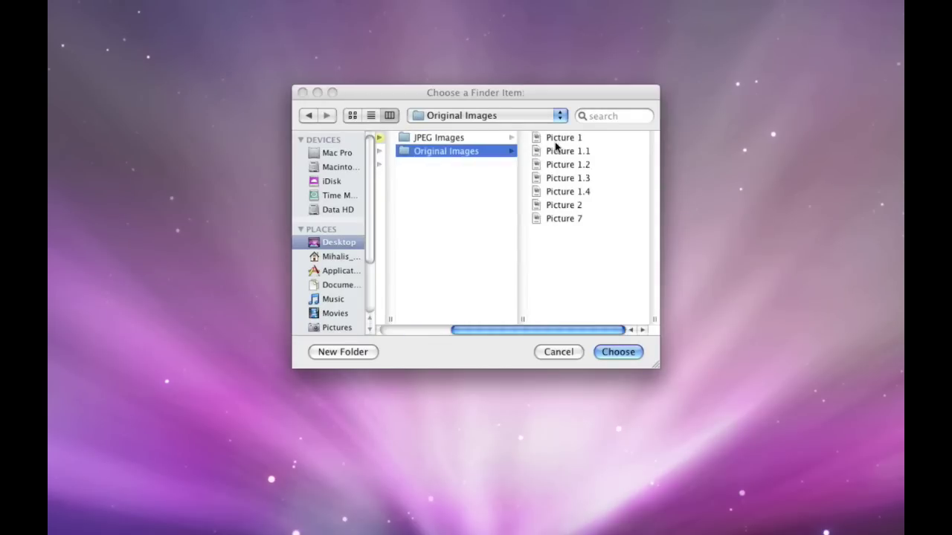
left_click(559, 351)
Restore the minimized workflow and save a copy to the Desktop as Scale_Type_Images in the Workflow file format
left_click(779, 516)
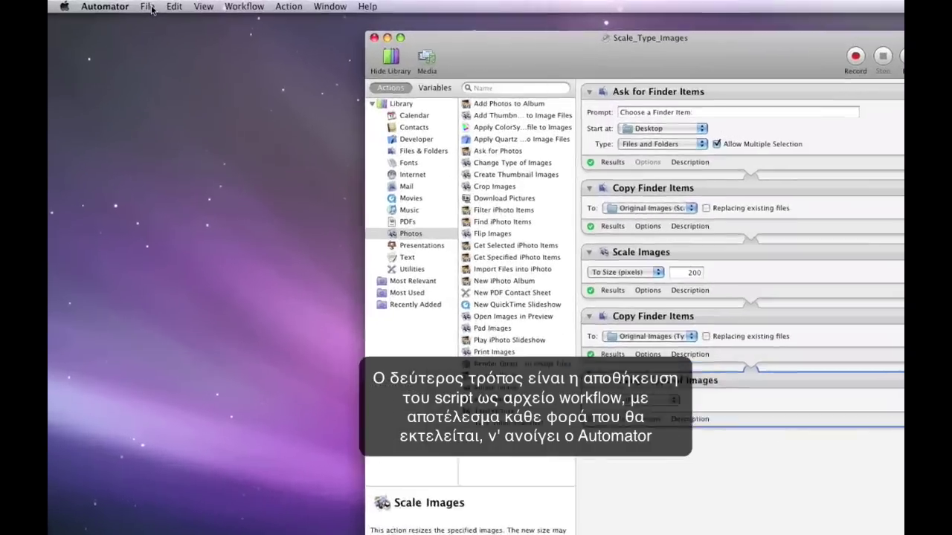
left_click(120, 5)
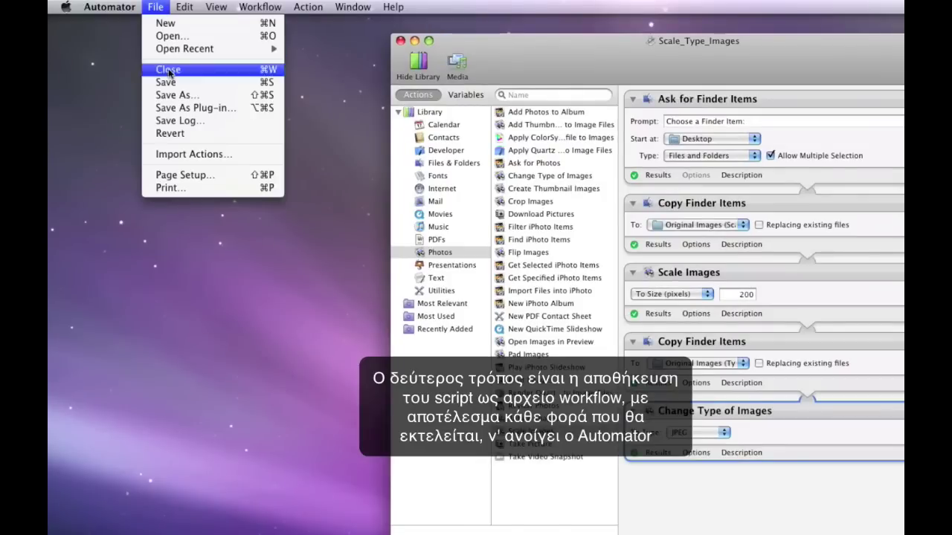
left_click(179, 95)
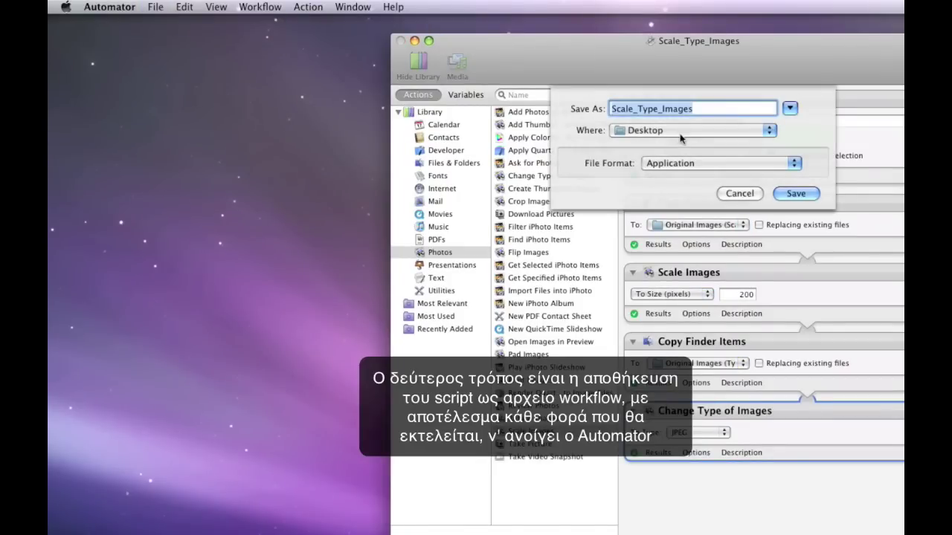
left_click(691, 161)
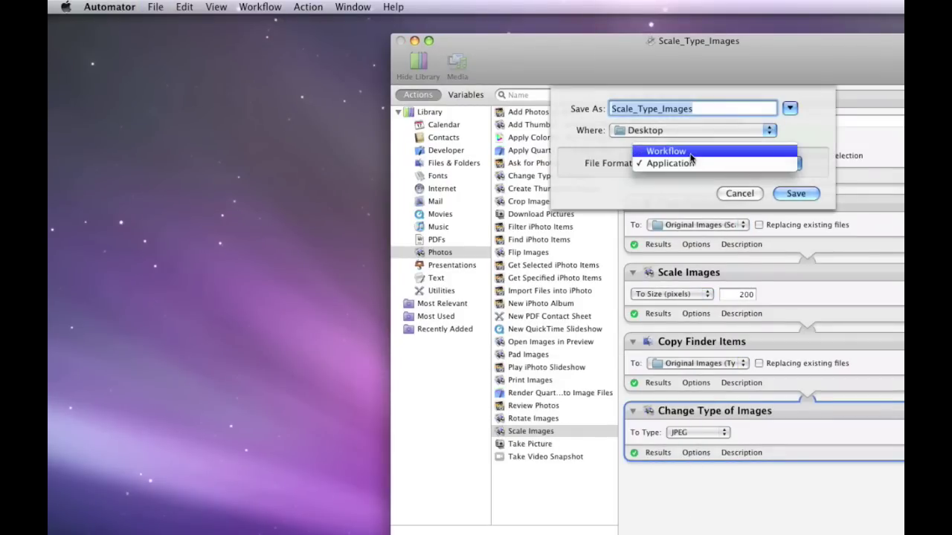
left_click(690, 153)
left_click(796, 193)
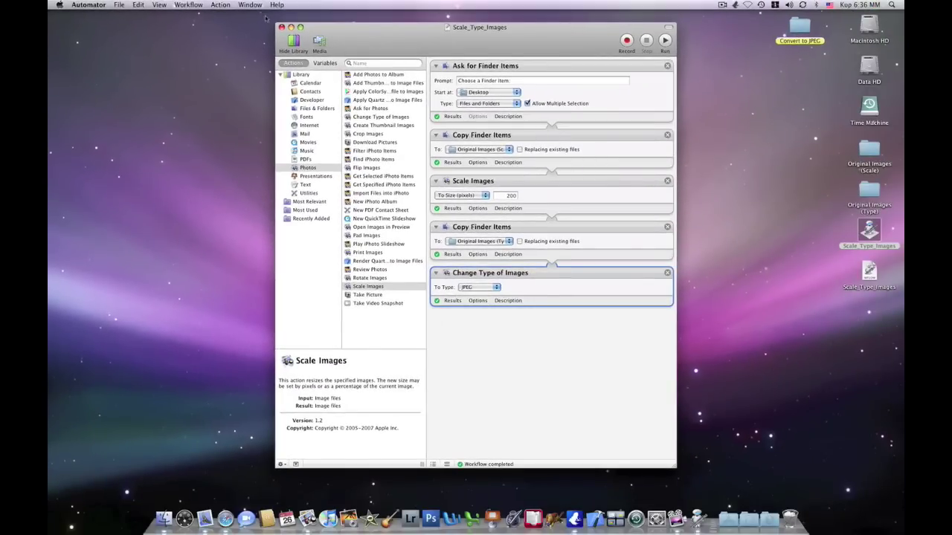
Close the workflow window, open the saved Scale_Type_Images workflow file from the Desktop to check it, and close it again
left_click(282, 28)
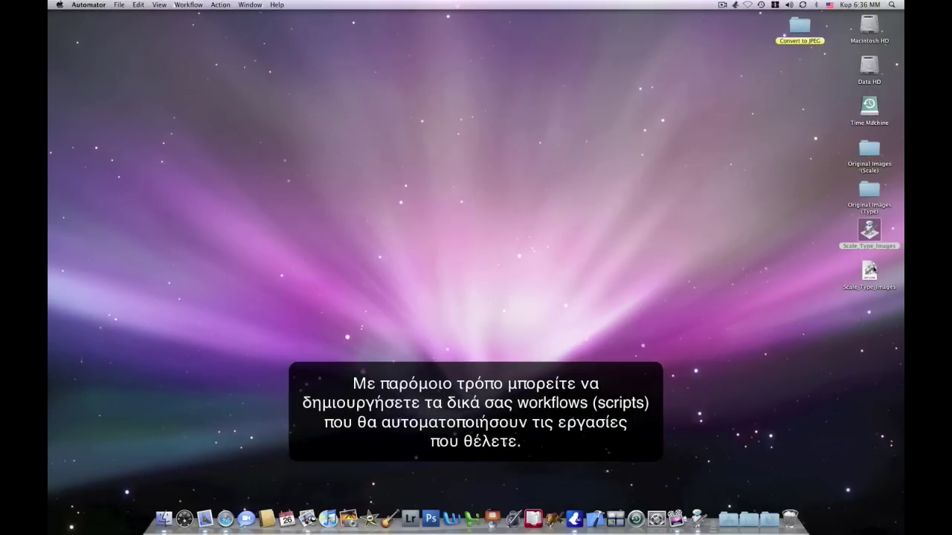
double_click(869, 272)
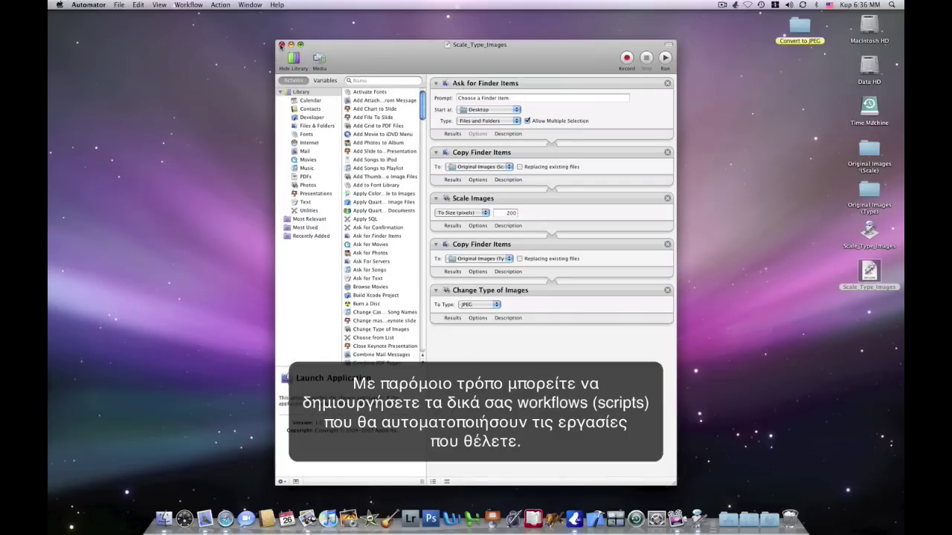
left_click(282, 44)
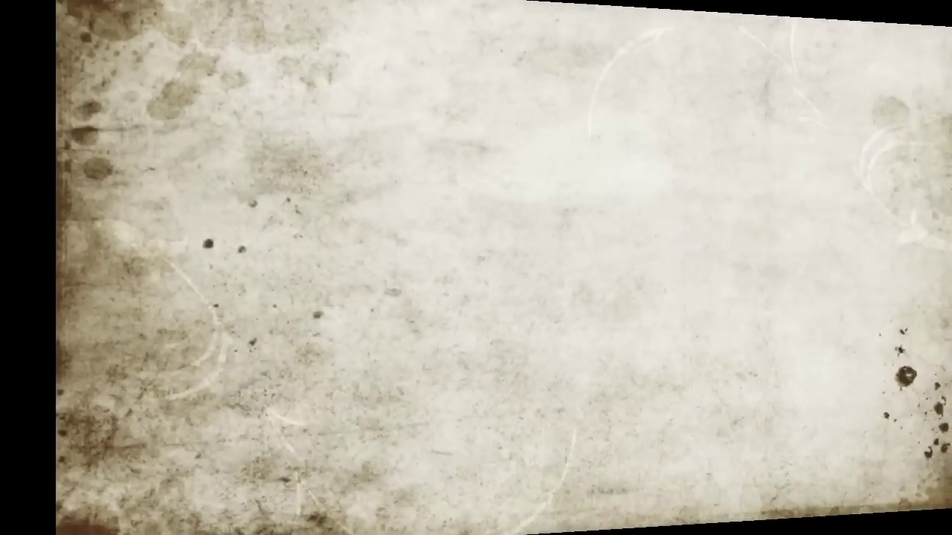